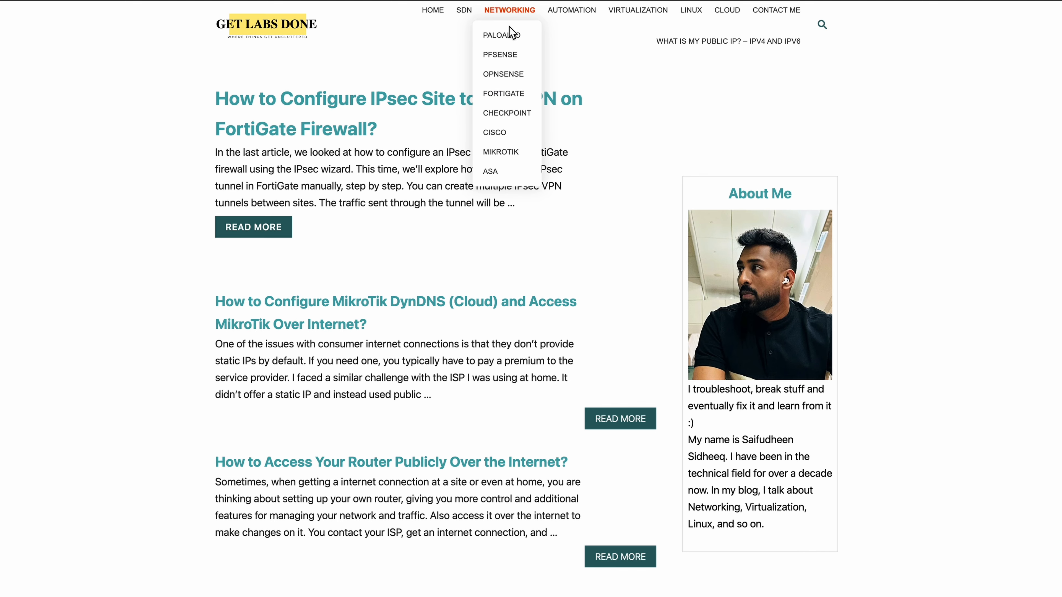
- Open the MikroTik article "How to Configure Mikrotik IPsec Site to Site VPN ? – Step by Step." and read through it
{"action": "left_click", "coordinate": [496, 154]}
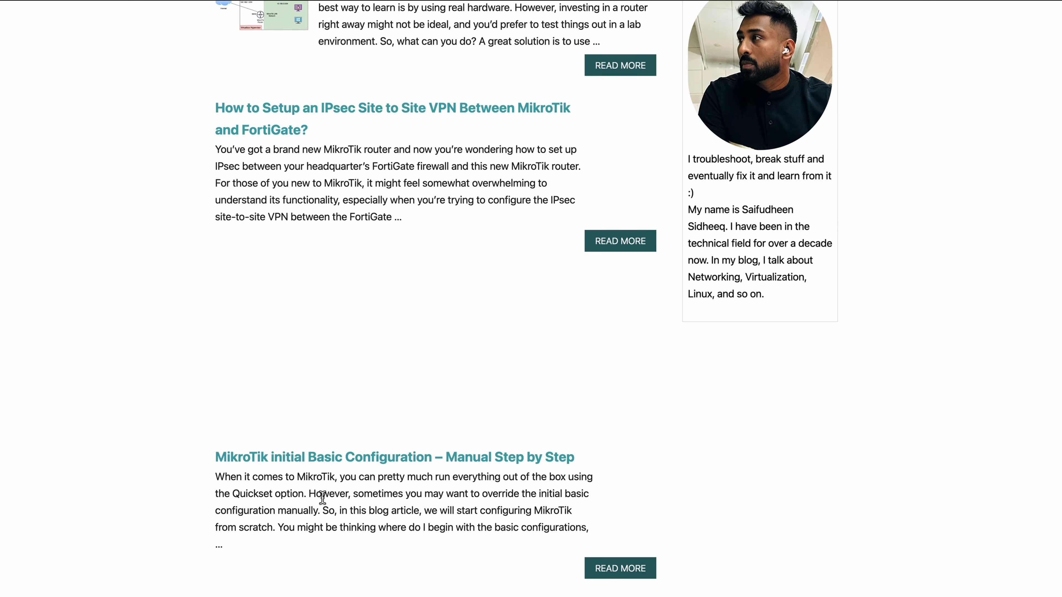
{"action": "scroll", "coordinate": [323, 498], "scroll_direction": "down", "scroll_amount": 12}
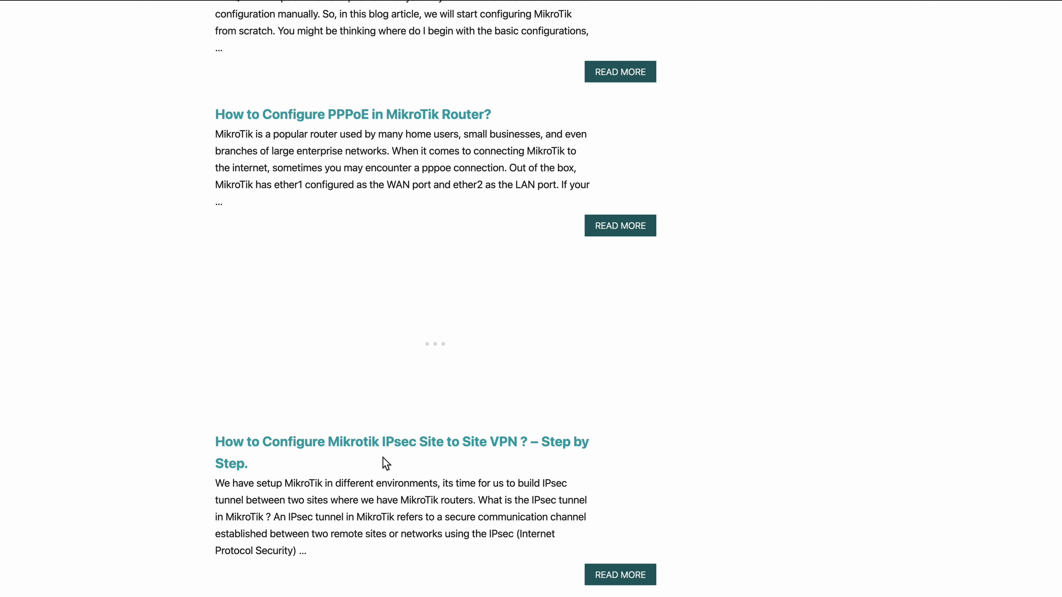
{"action": "left_click", "coordinate": [414, 447]}
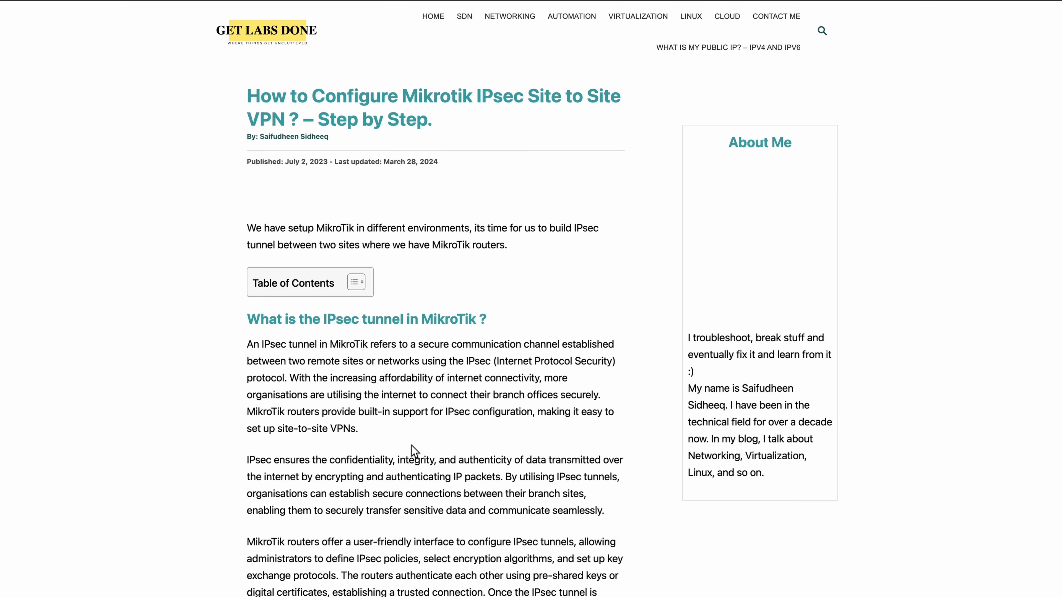
{"action": "scroll", "coordinate": [411, 451], "scroll_direction": "down", "scroll_amount": 15}
{"action": "scroll", "coordinate": [413, 450], "scroll_direction": "down", "scroll_amount": 7}
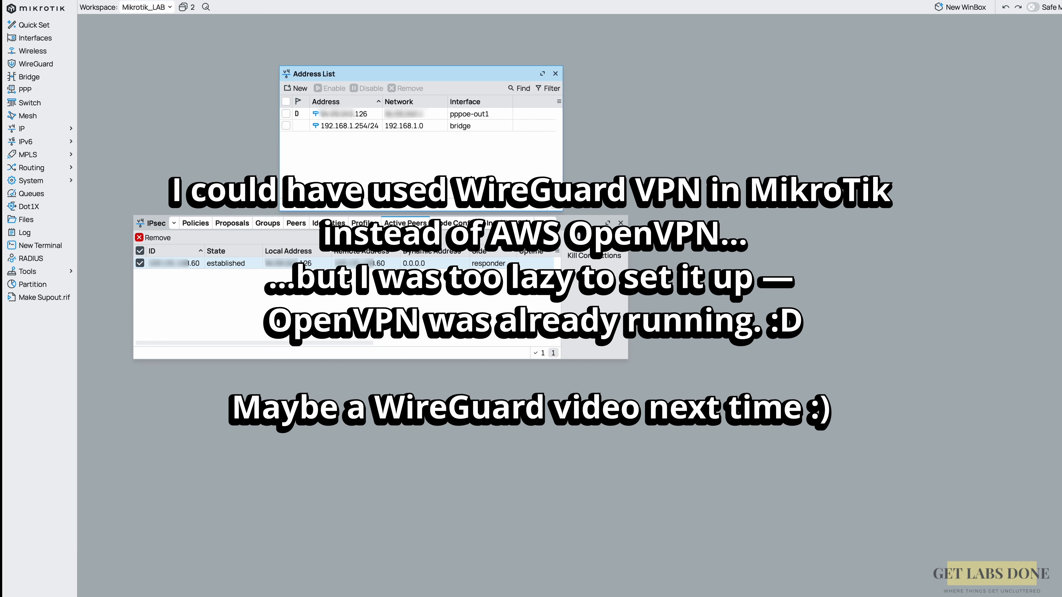
- Open a terminal and start a continuous ping to the router at 192.168.1.254
{"action": "key", "text": "ctrl+Left"}
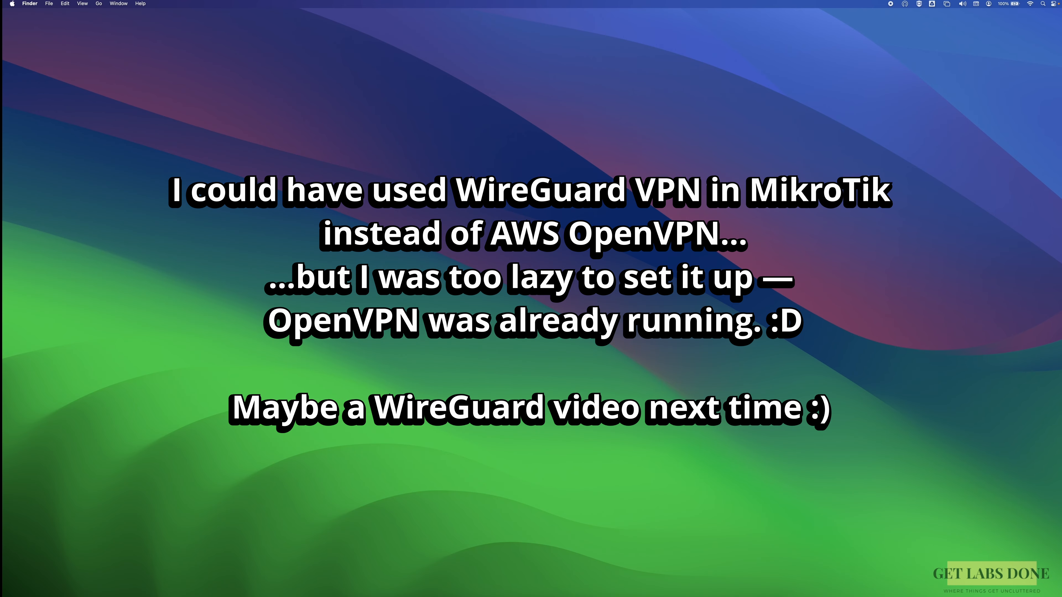
{"action": "key", "text": "super+space"}
{"action": "type", "text": "it"}
{"action": "key", "text": "Return"}
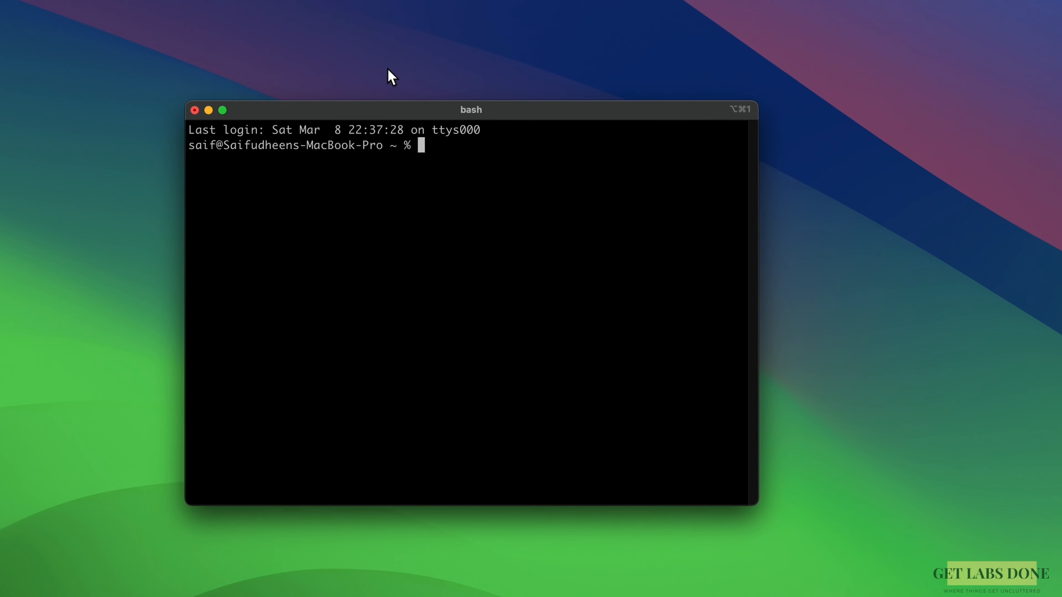
{"action": "type", "text": "ping 19"}
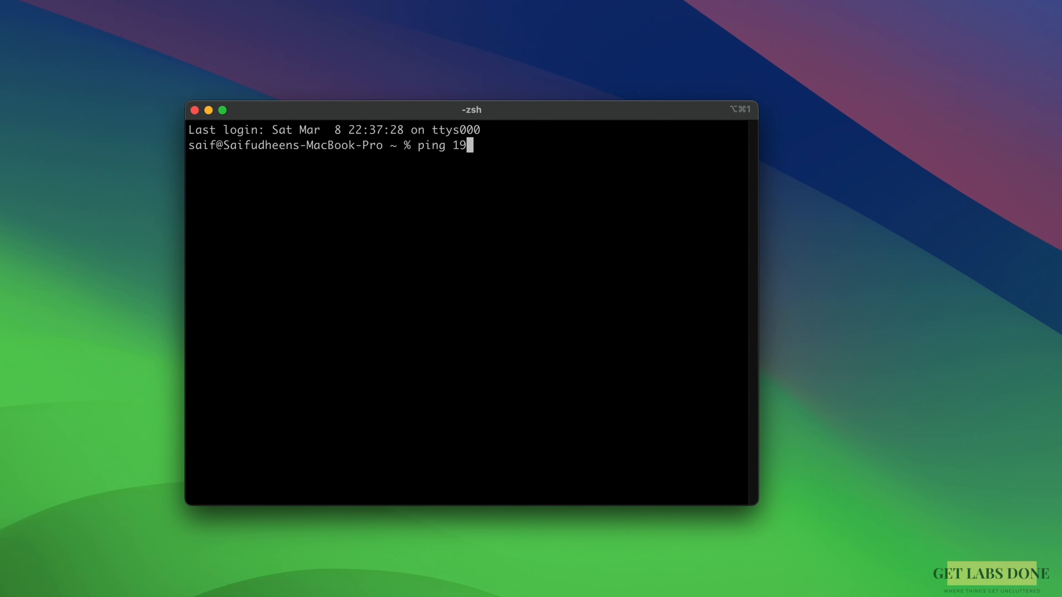
{"action": "type", "text": "2.168.1.254"}
{"action": "key", "text": "Return"}
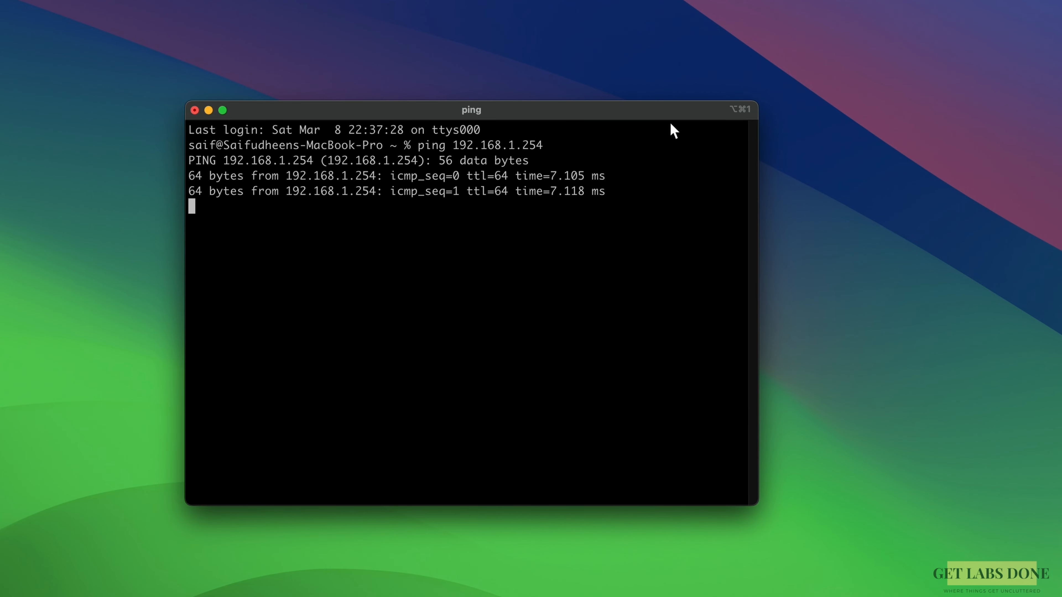
- Switch to WinBox for the remote router and check the state of its active IPsec peers
{"action": "key", "text": "ctrl+Right"}
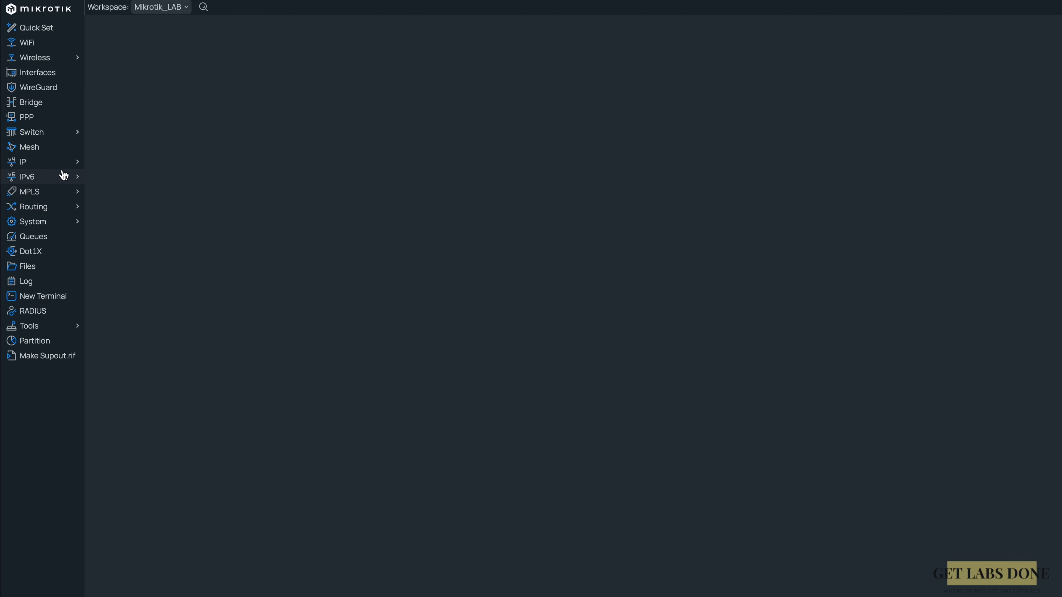
{"action": "left_click", "coordinate": [63, 162]}
{"action": "left_click", "coordinate": [121, 289]}
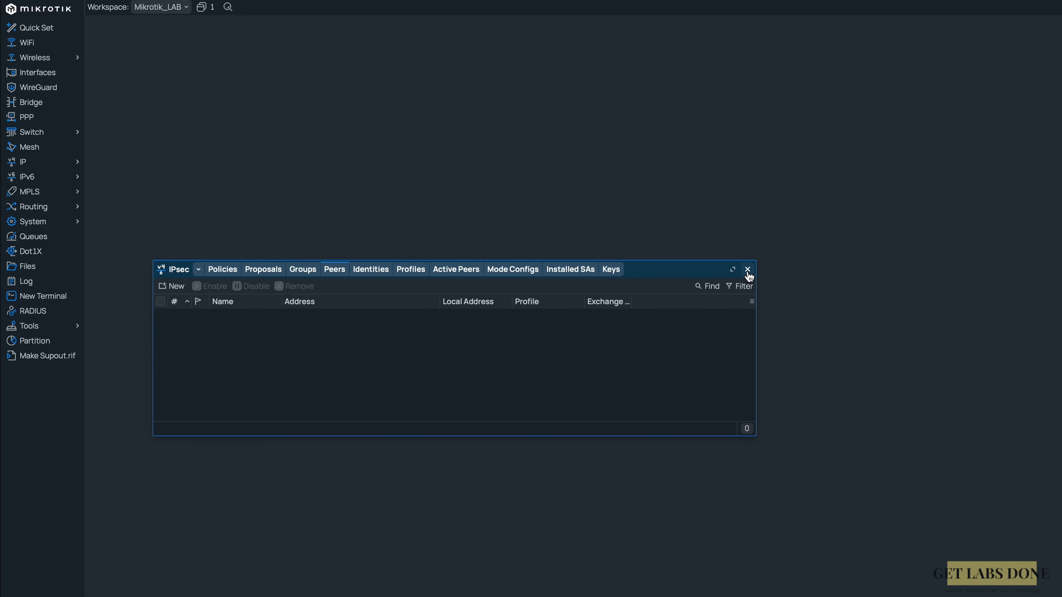
{"action": "left_click", "coordinate": [464, 270]}
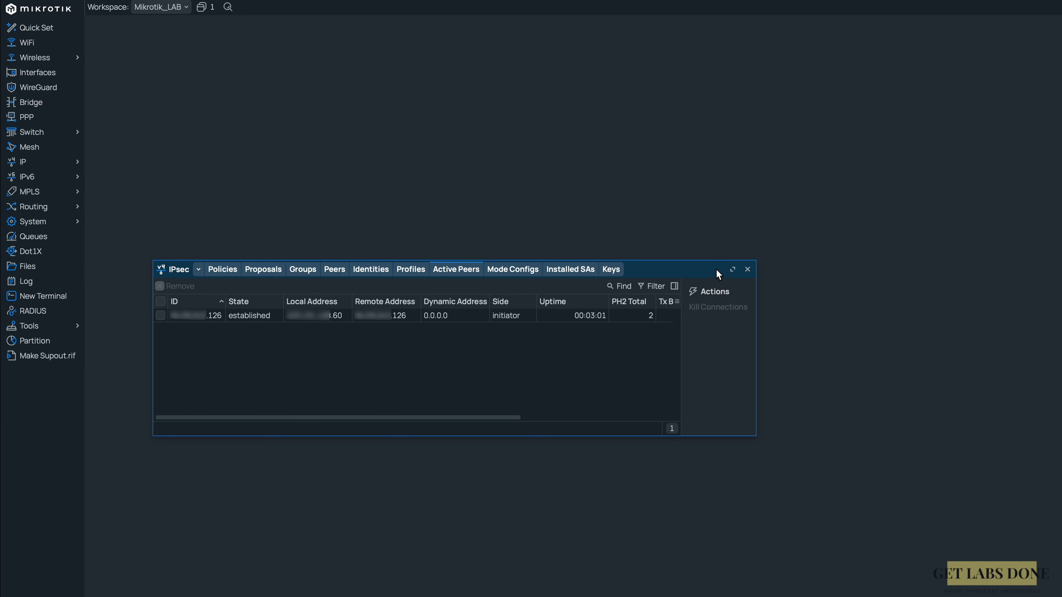
{"action": "left_click", "coordinate": [748, 270]}
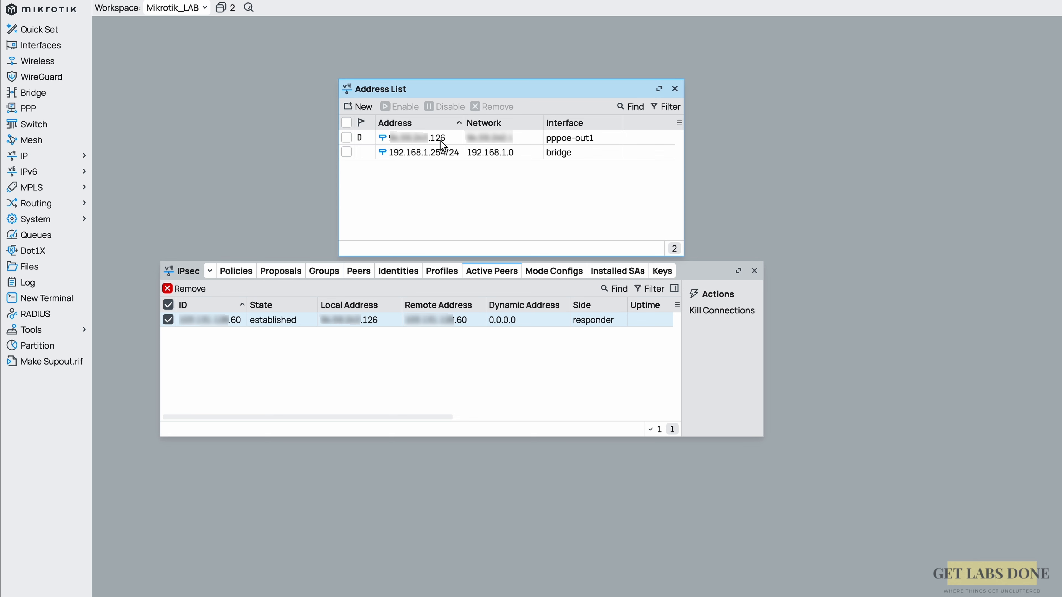
- Reboot the router that has the pppoe-out1 interface and check its address list and active IPsec peers again
{"action": "mouse_move", "coordinate": [67, 219]}
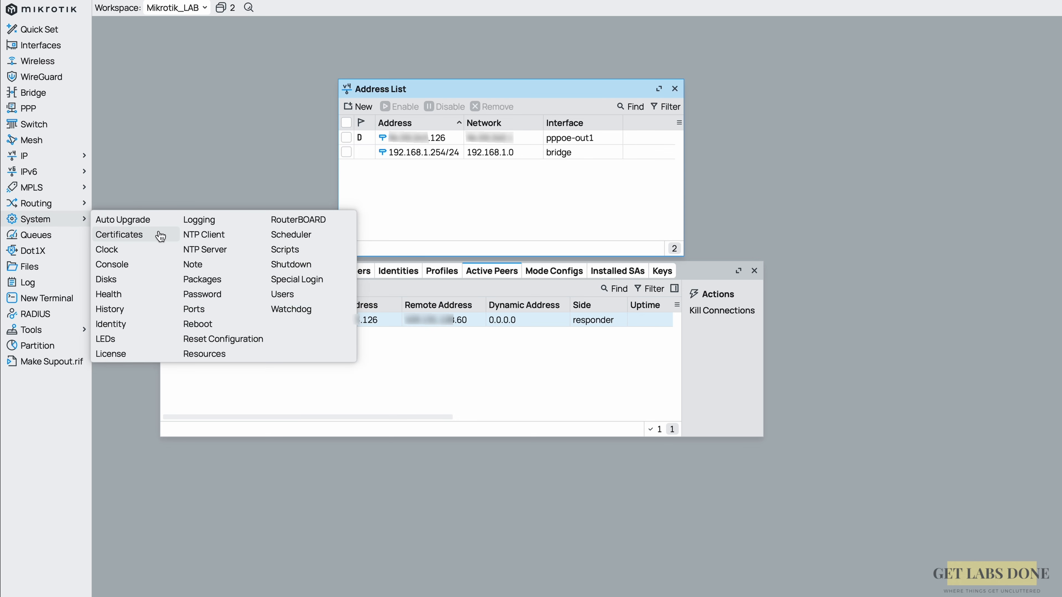
{"action": "left_click", "coordinate": [198, 323]}
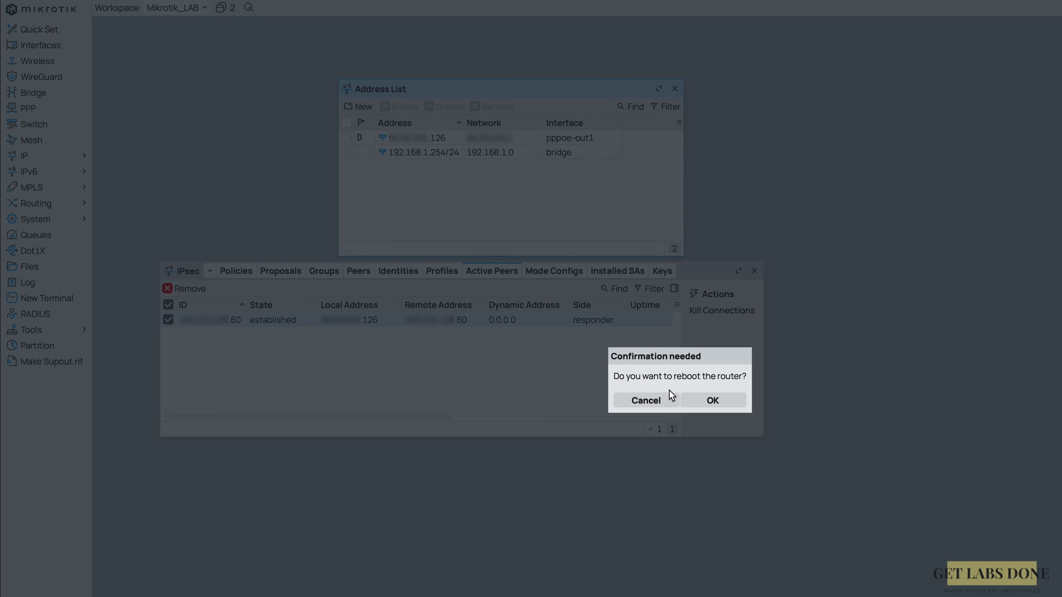
{"action": "left_click", "coordinate": [706, 400]}
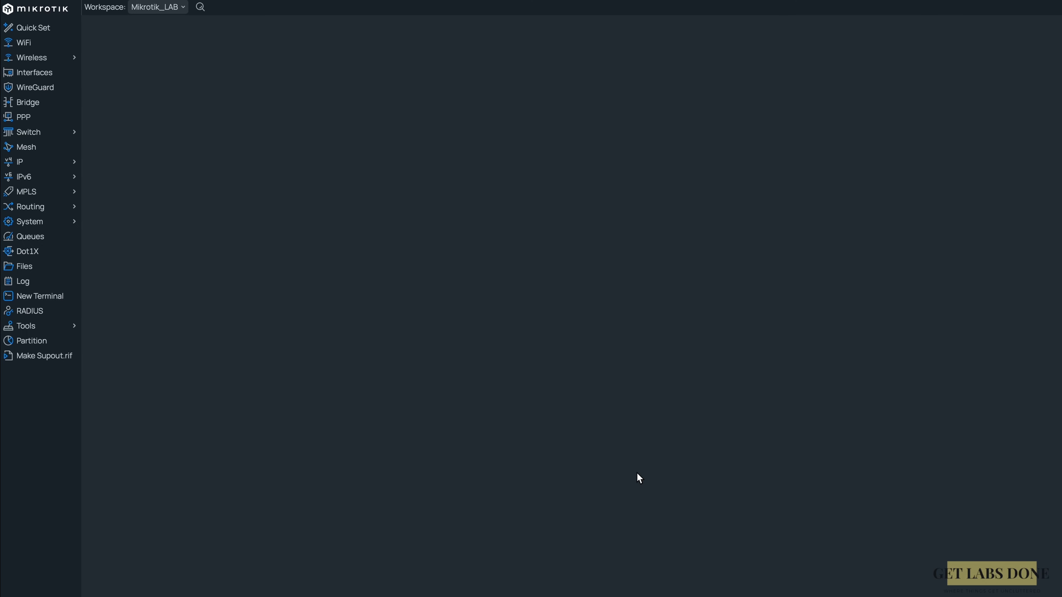
{"action": "key", "text": "ctrl+Left"}
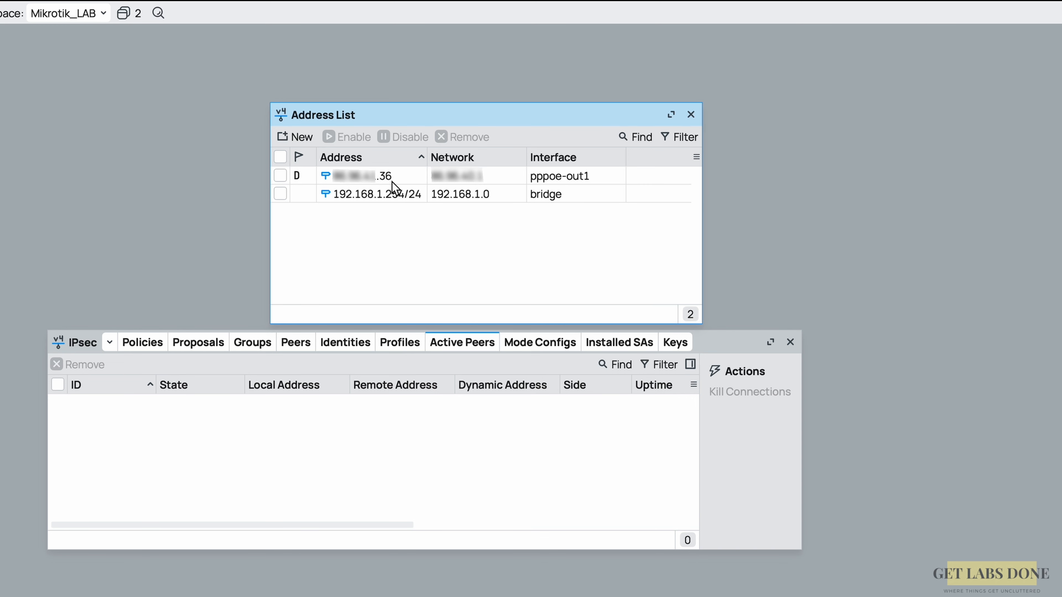
{"action": "left_click", "coordinate": [447, 457]}
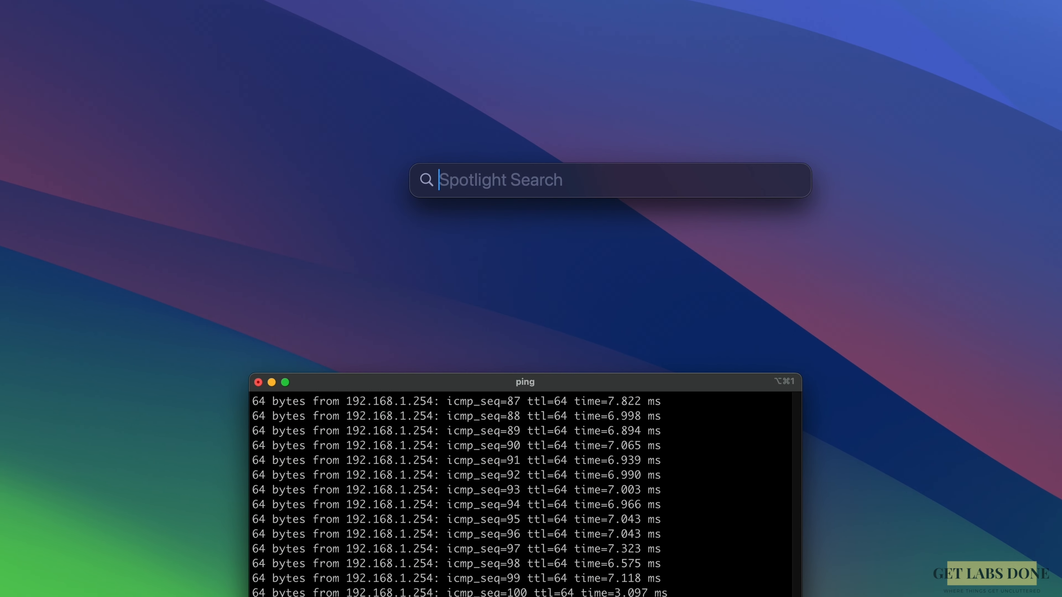
- Connect the OpenVPN Profile in OpenVPN Connect and retry the lost WinBox connection to the remote router
{"action": "type", "text": "openVPN Connect"}
{"action": "key", "text": "Return"}
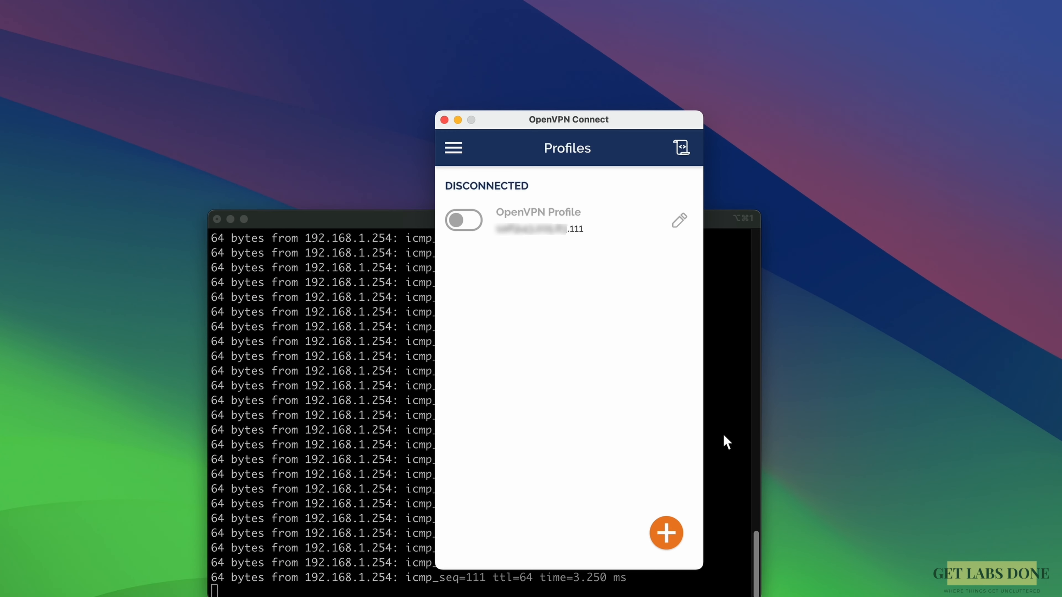
{"action": "left_click", "coordinate": [481, 221]}
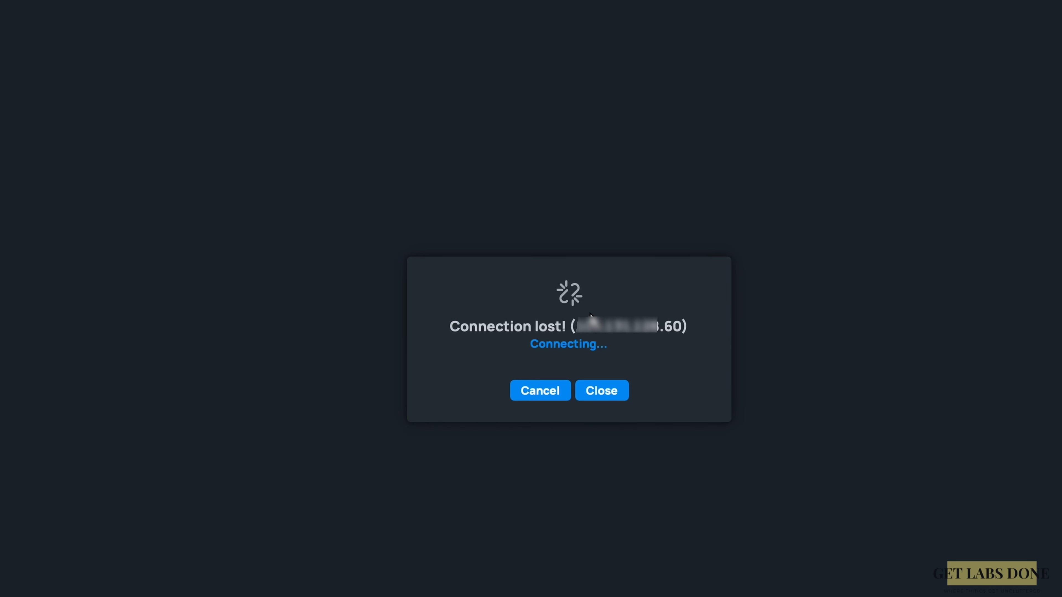
{"action": "left_click", "coordinate": [540, 401]}
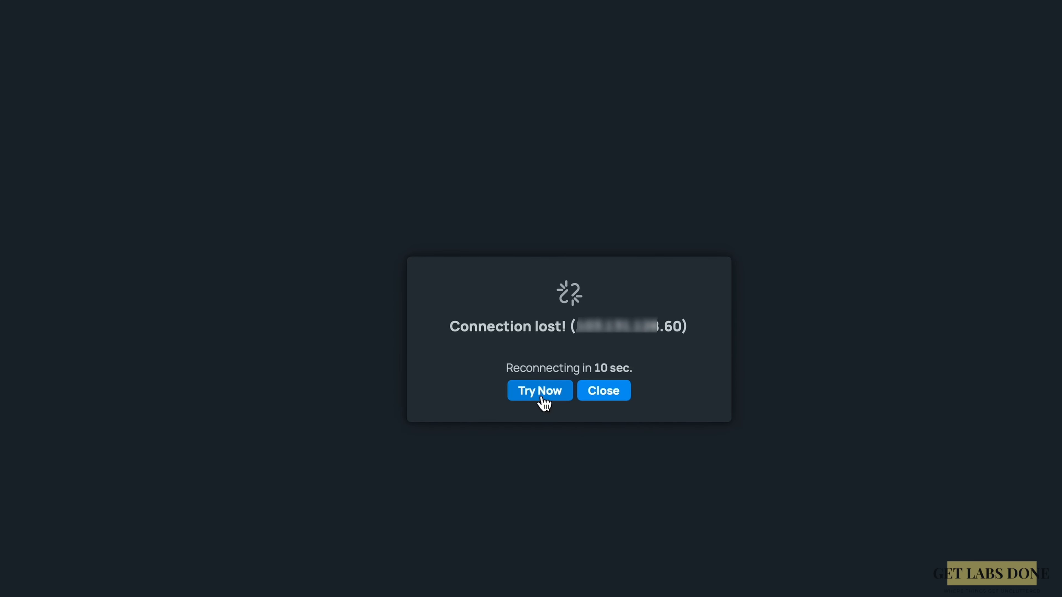
{"action": "left_click", "coordinate": [542, 400]}
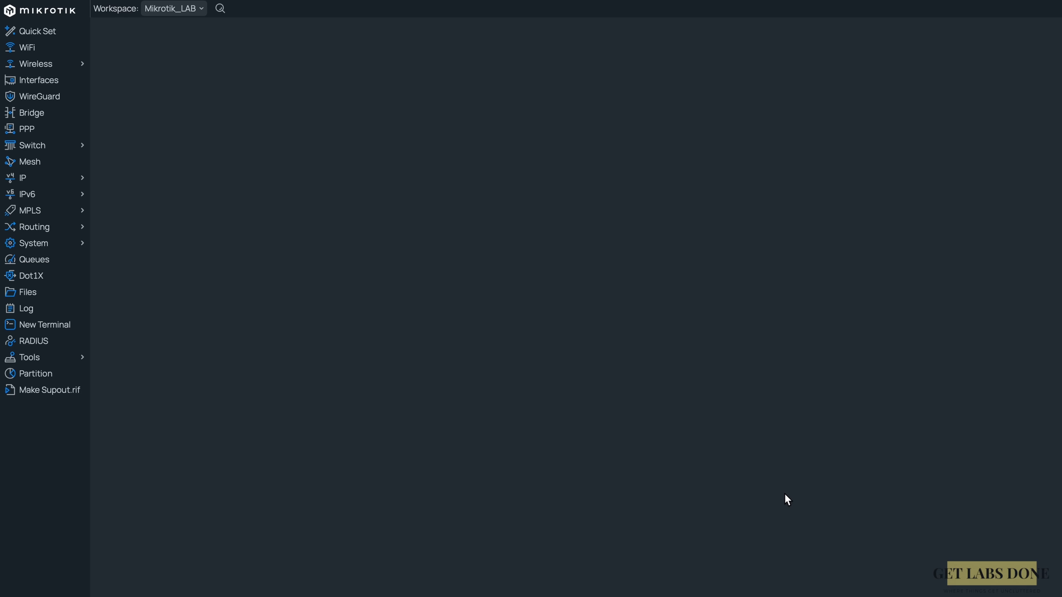
- Inspect the remote address configured in the IPsec peer CHT_TO_SHJ_PEER and close it without changes
{"action": "left_click", "coordinate": [48, 180]}
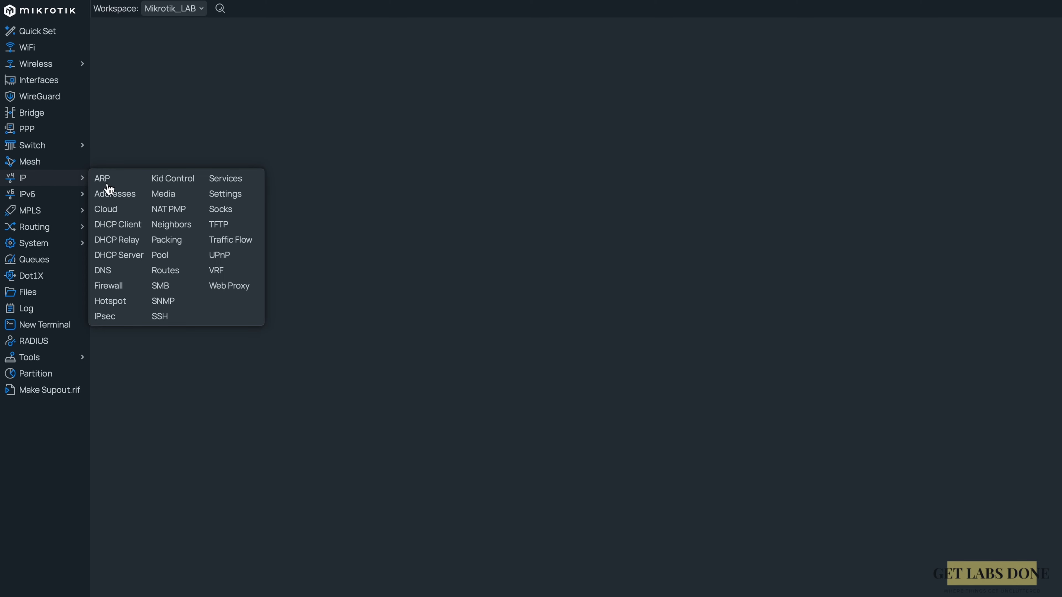
{"action": "left_click", "coordinate": [108, 317]}
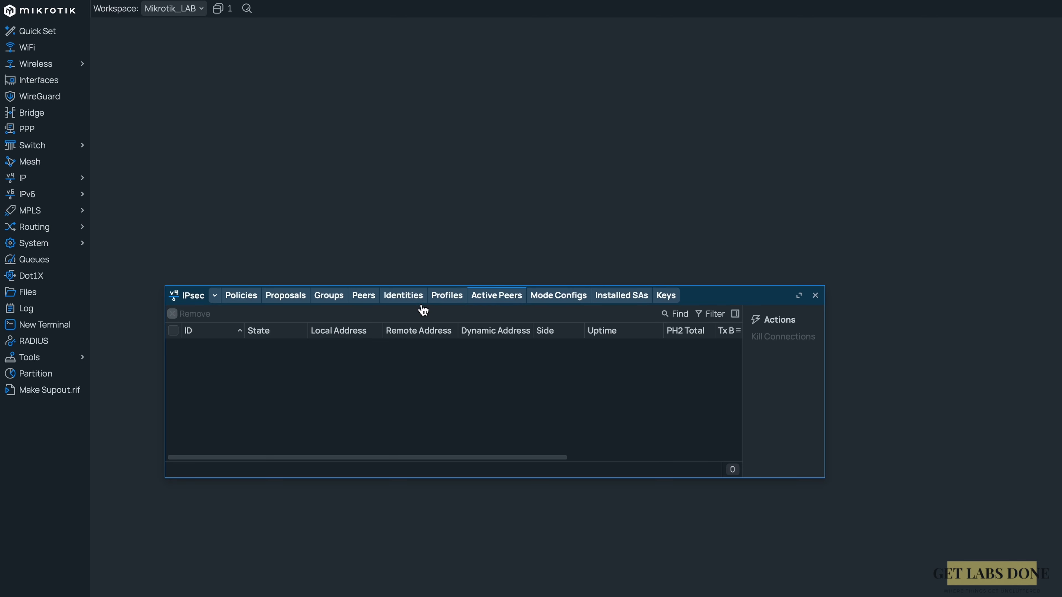
{"action": "left_click", "coordinate": [364, 298]}
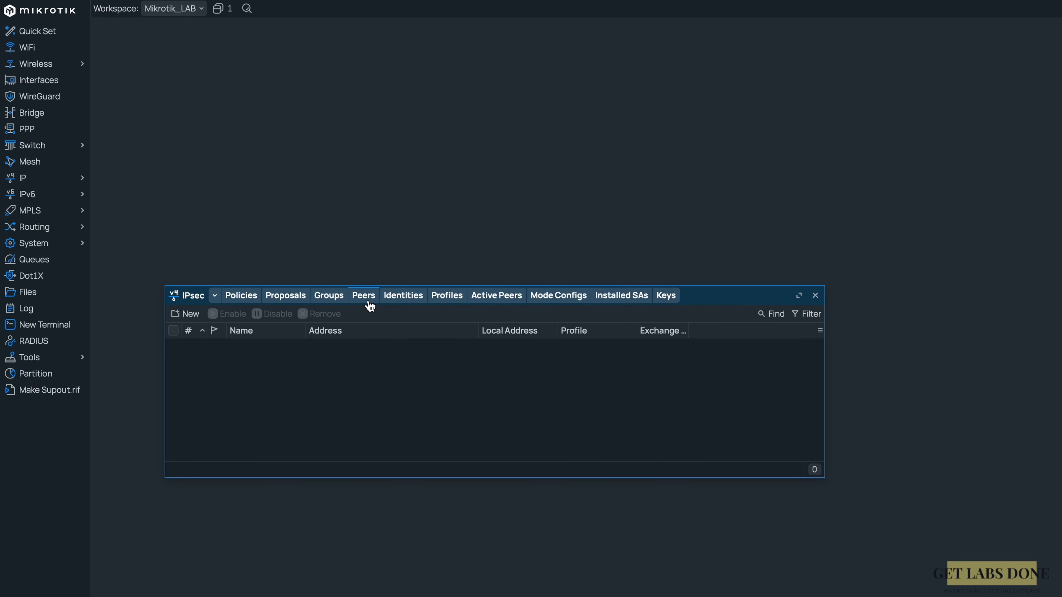
{"action": "double_click", "coordinate": [314, 352]}
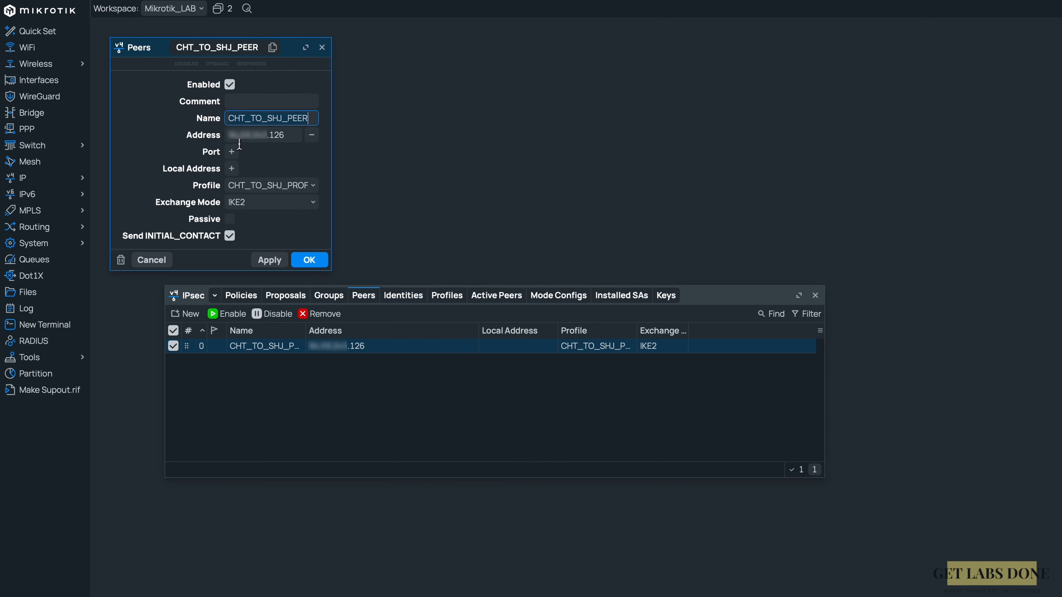
{"action": "left_click", "coordinate": [299, 136]}
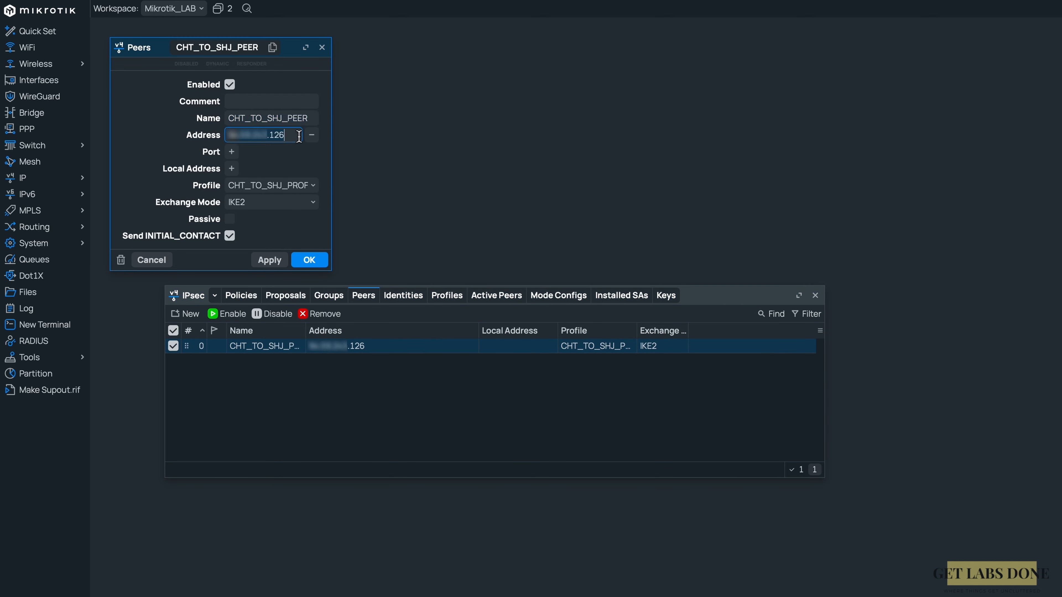
{"action": "left_click", "coordinate": [322, 48]}
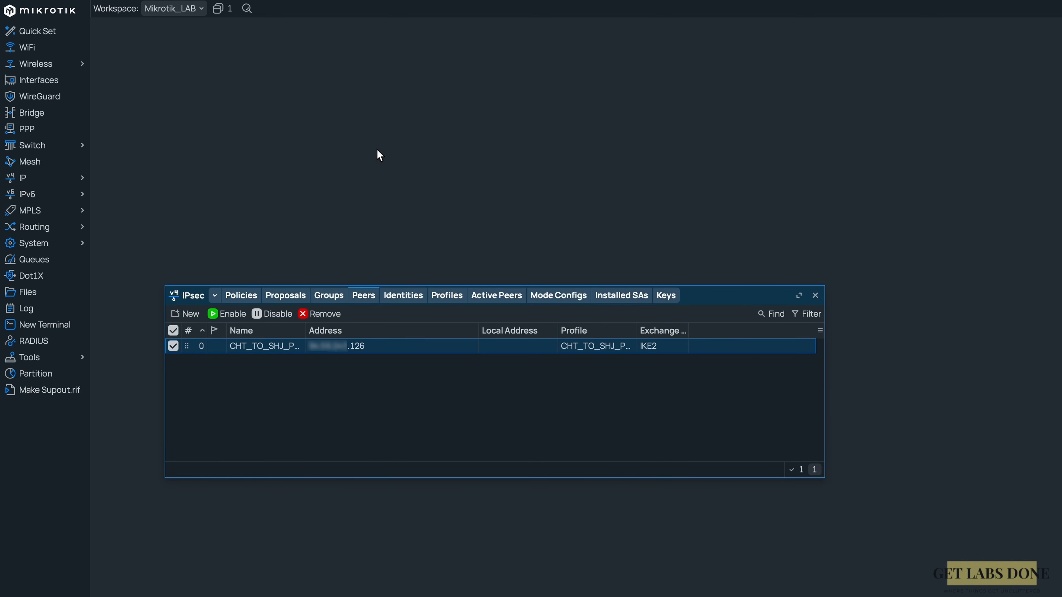
- Review the remote router's firewall address lists and the input filter rule that uses the shj_ip source address list
{"action": "left_click", "coordinate": [49, 180]}
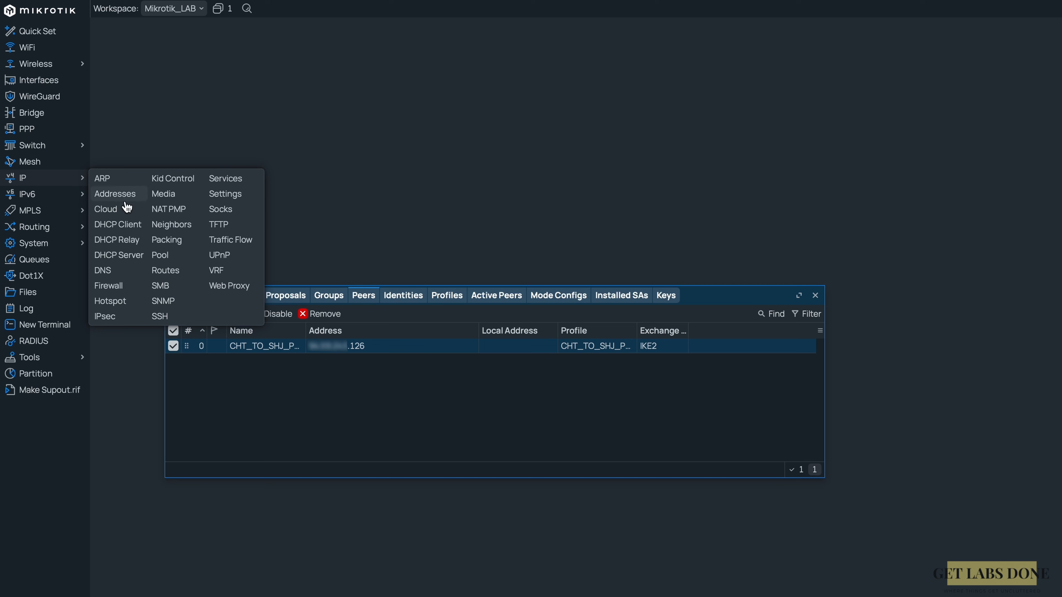
{"action": "left_click", "coordinate": [116, 287]}
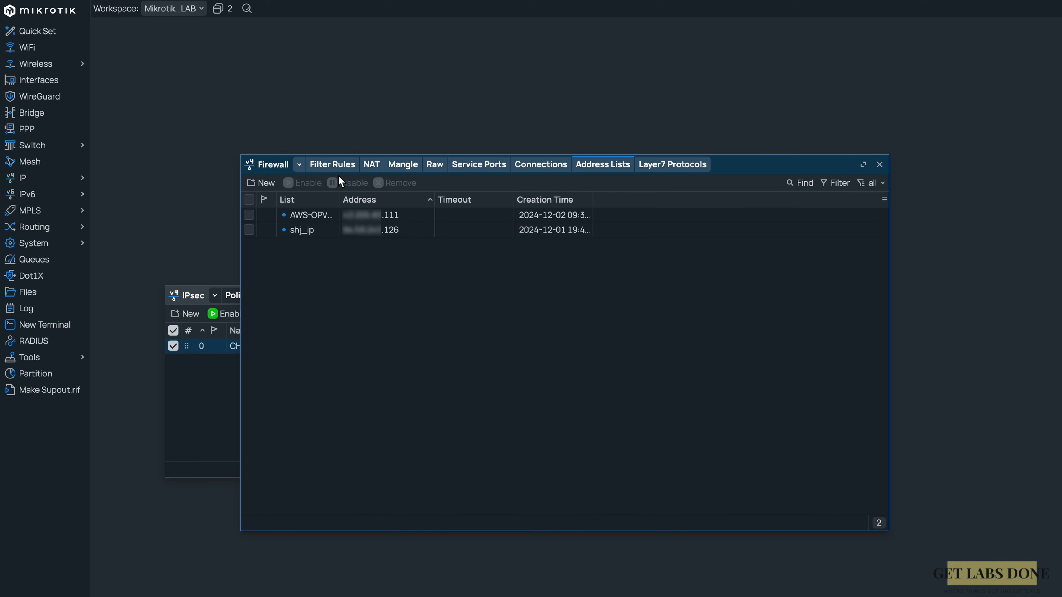
{"action": "left_click", "coordinate": [338, 166]}
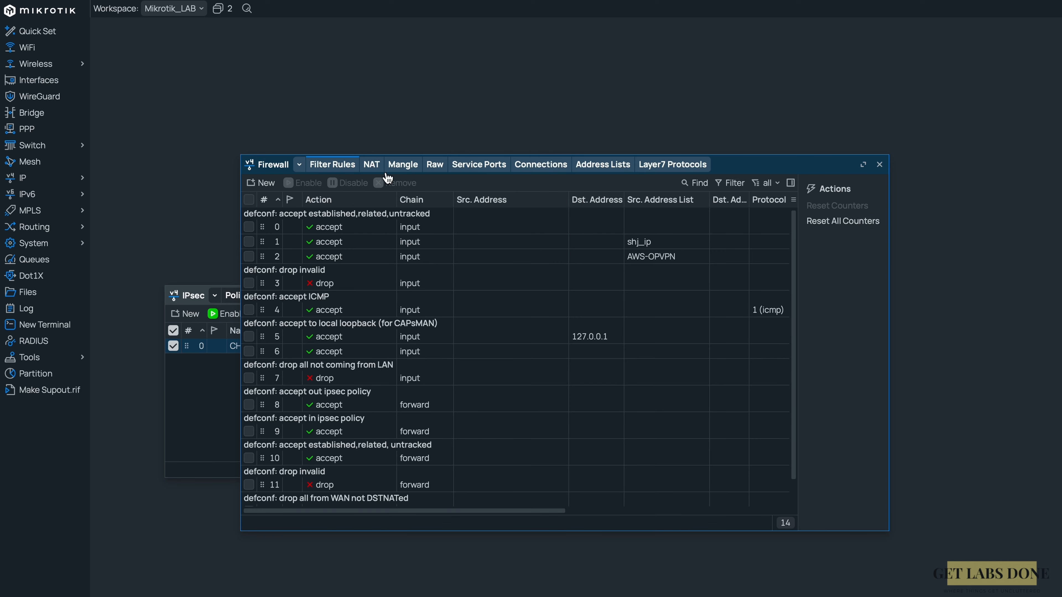
{"action": "left_click", "coordinate": [674, 247]}
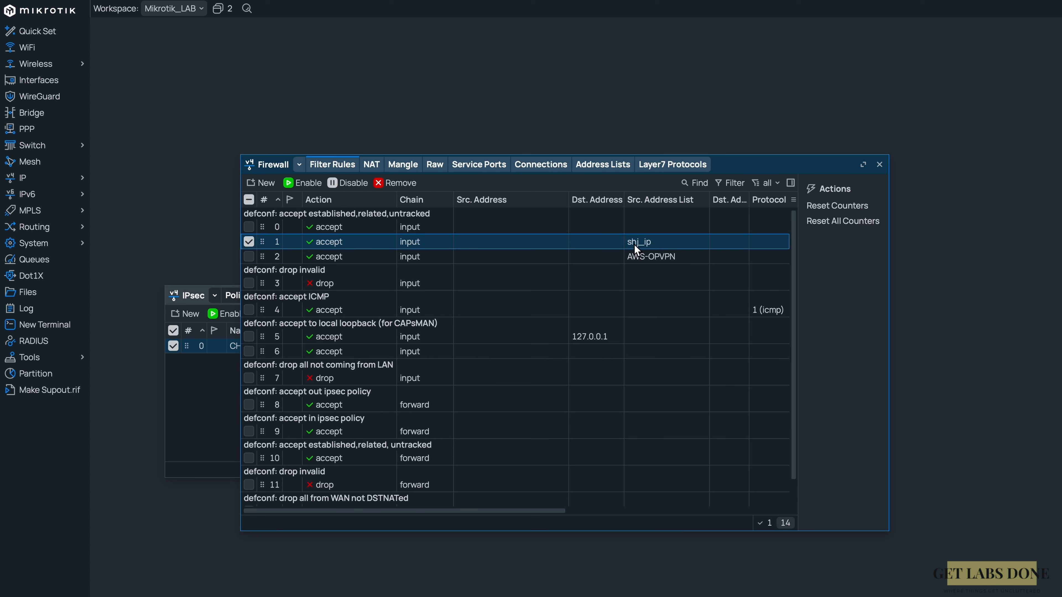
{"action": "left_click", "coordinate": [879, 165]}
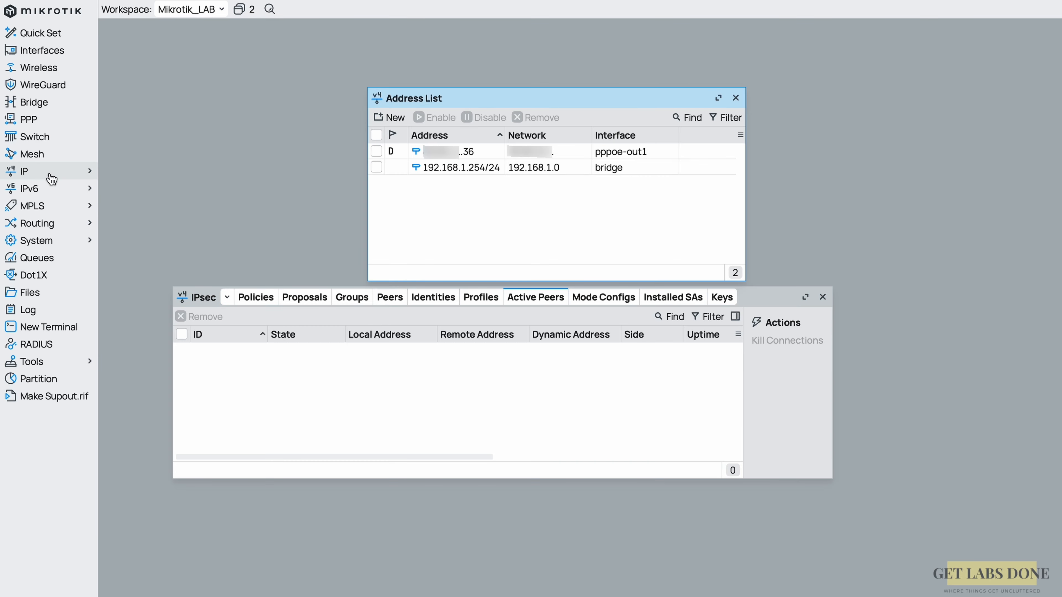
- Enable DDNS in the IP Cloud settings of the router with the pppoe-out1 interface and save
{"action": "left_click", "coordinate": [89, 171]}
{"action": "left_click", "coordinate": [123, 207]}
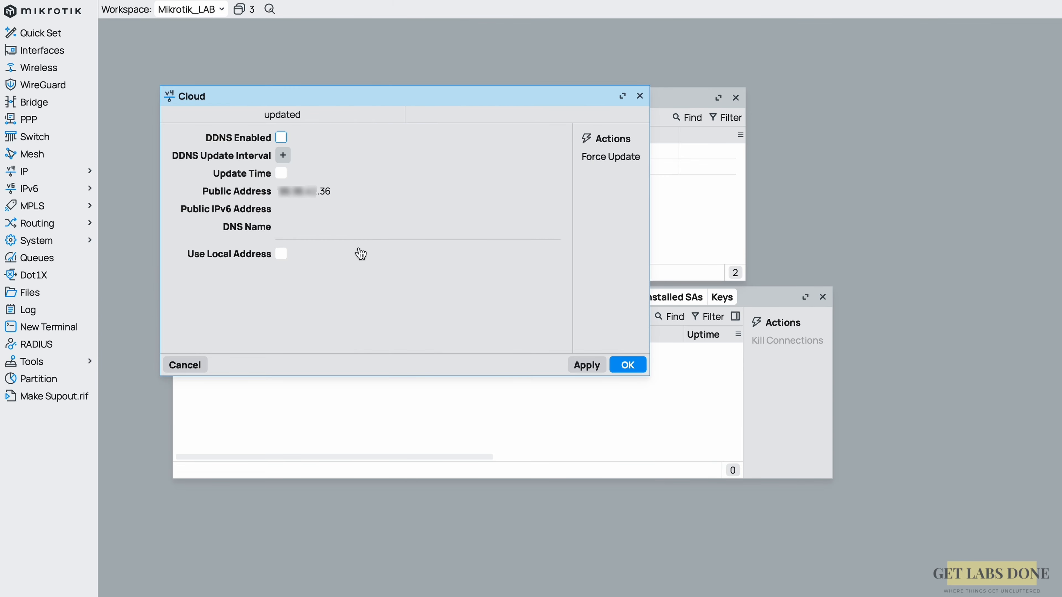
{"action": "left_click", "coordinate": [282, 139]}
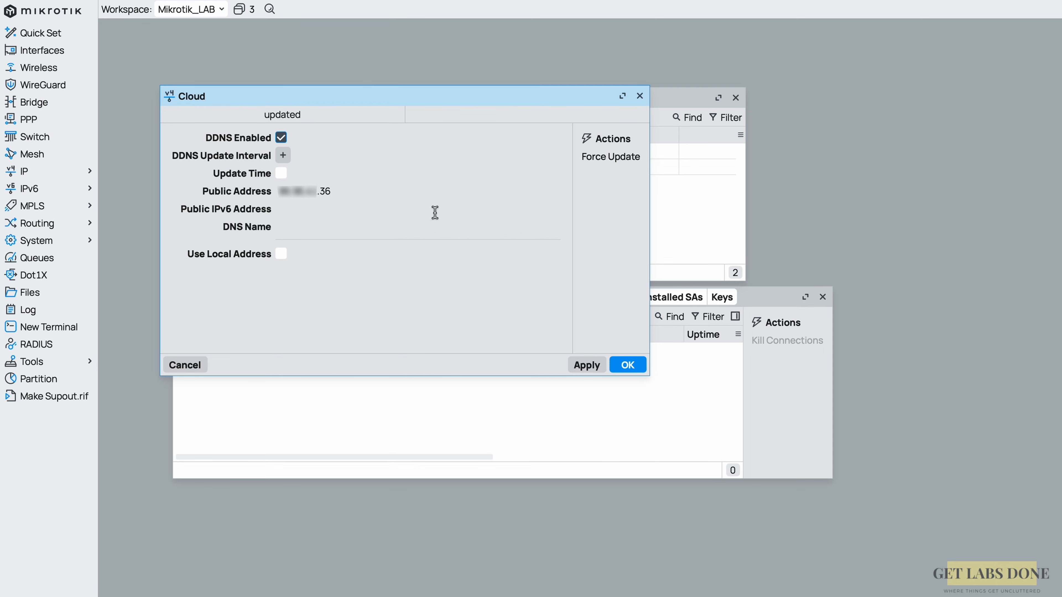
{"action": "left_click", "coordinate": [635, 365]}
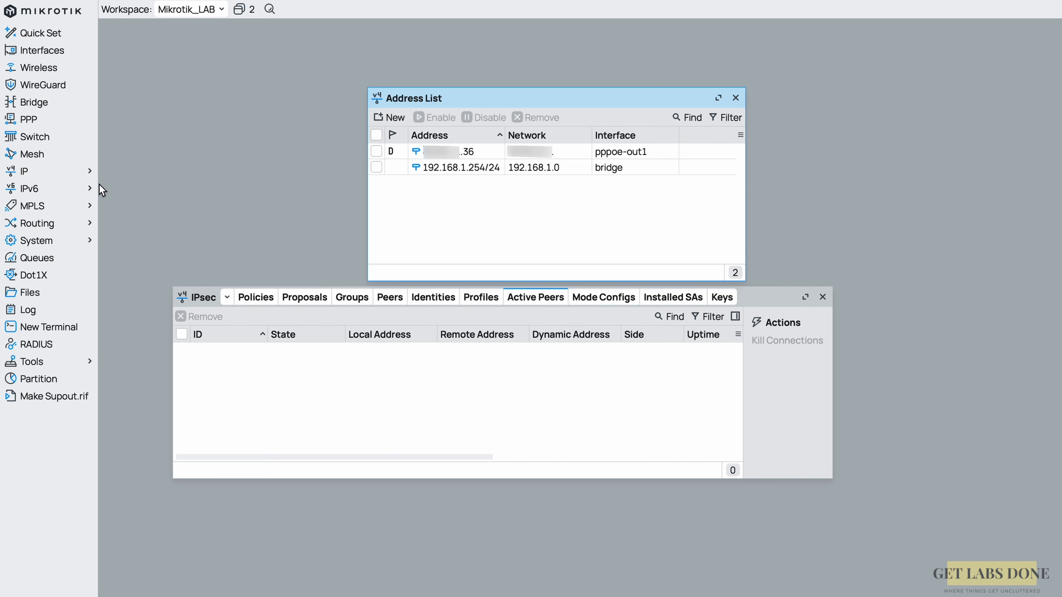
- Copy the mynetname.net DNS name from the IP Cloud settings of the router with the pppoe-out1 interface
{"action": "left_click", "coordinate": [88, 175]}
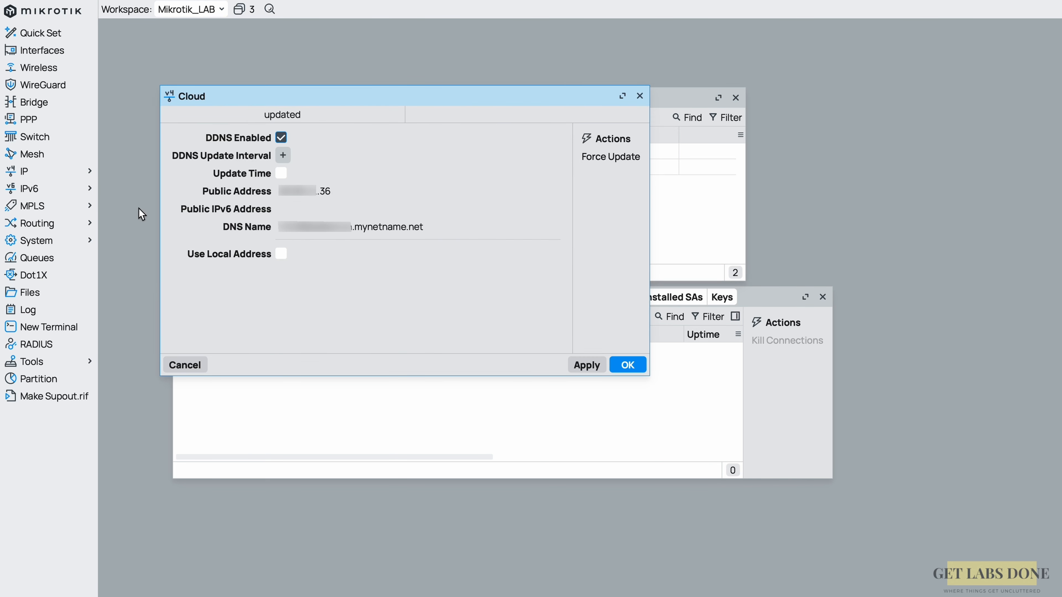
{"action": "left_click", "coordinate": [467, 242]}
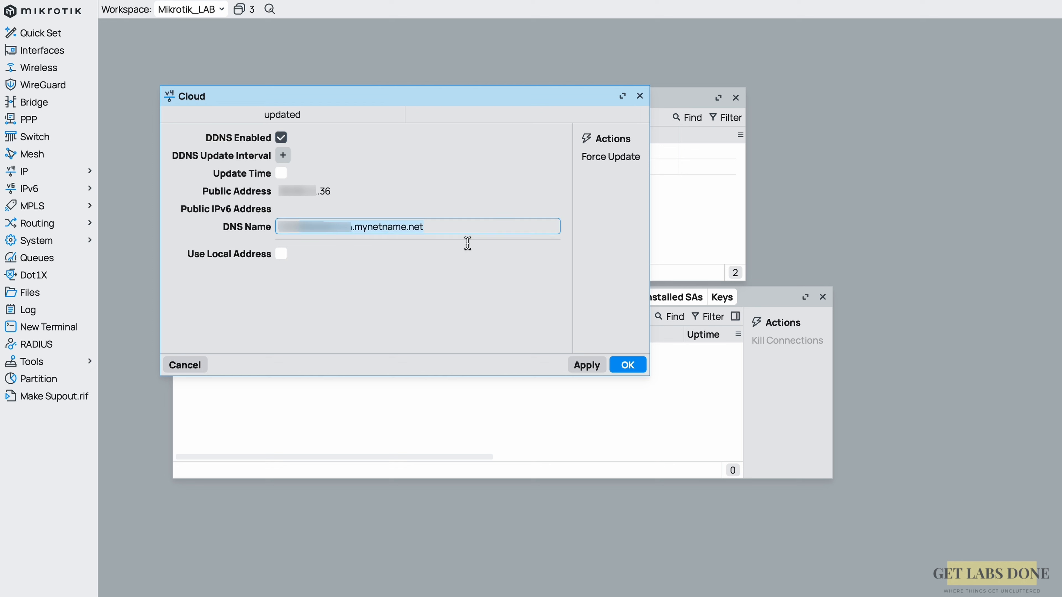
{"action": "left_click", "coordinate": [454, 228]}
{"action": "left_click_drag", "start_coordinate": [395, 99], "coordinate": [490, 86]}
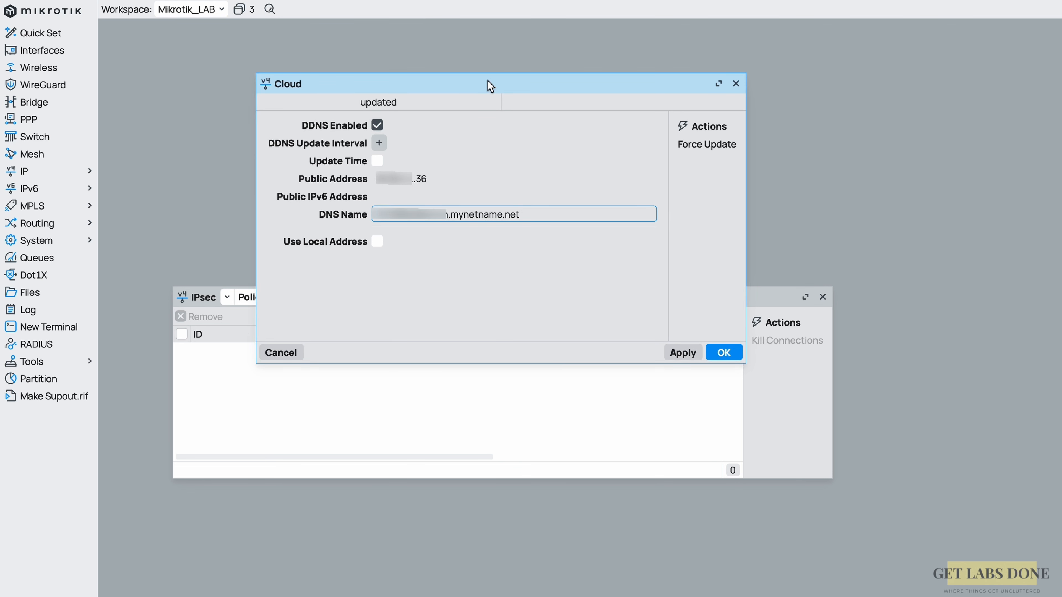
{"action": "left_click_drag", "start_coordinate": [488, 82], "coordinate": [468, 79]}
- Review the firewall filter rules down to the final output accept rule, and close the Firewall and Cloud windows
{"action": "mouse_move", "coordinate": [83, 174]}
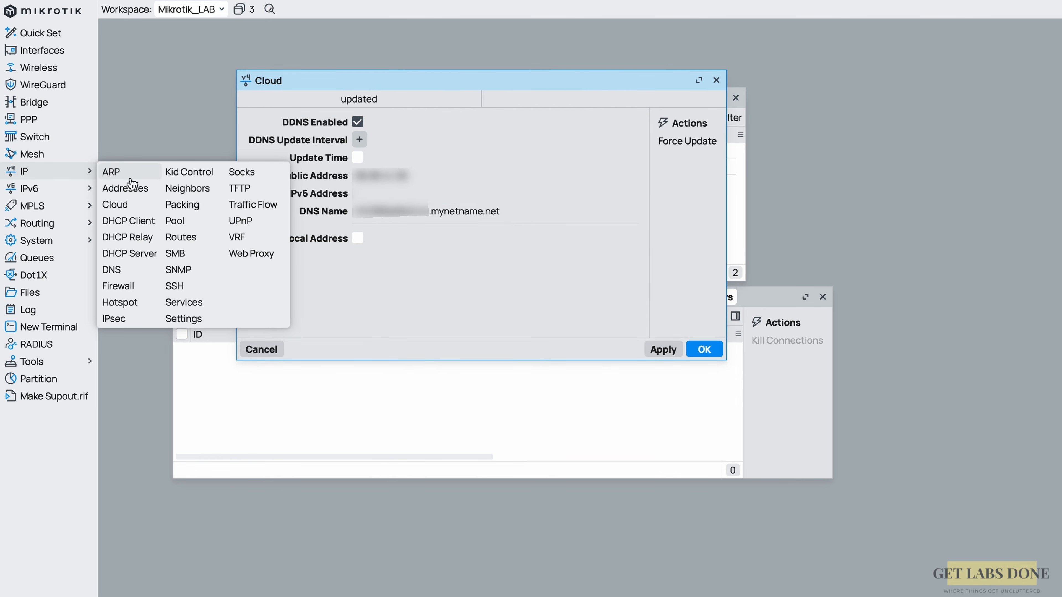
{"action": "left_click", "coordinate": [119, 287]}
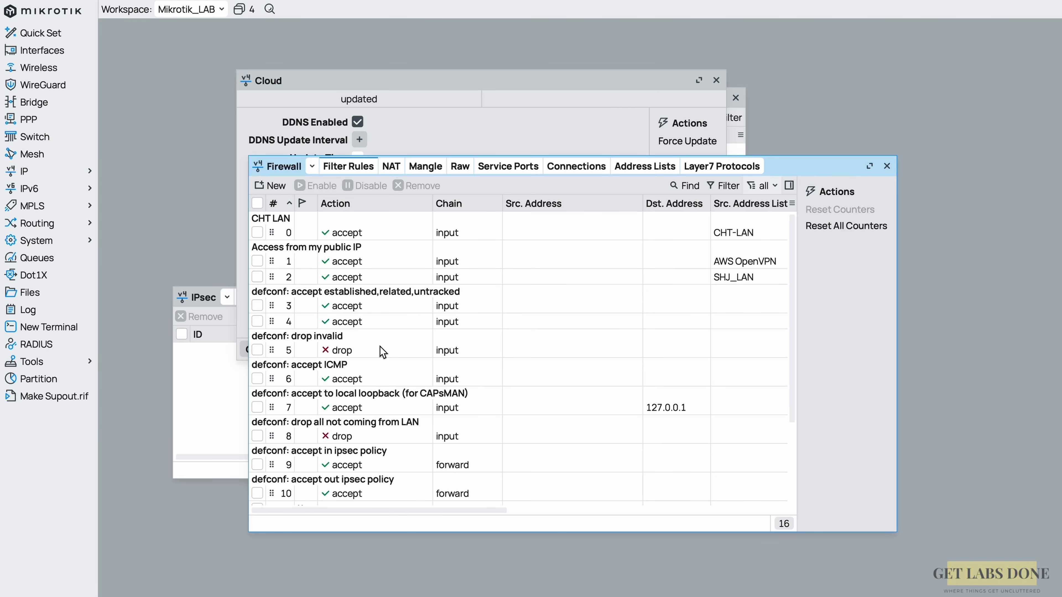
{"action": "scroll", "coordinate": [383, 353], "scroll_direction": "down", "scroll_amount": 3}
{"action": "left_click", "coordinate": [400, 500]}
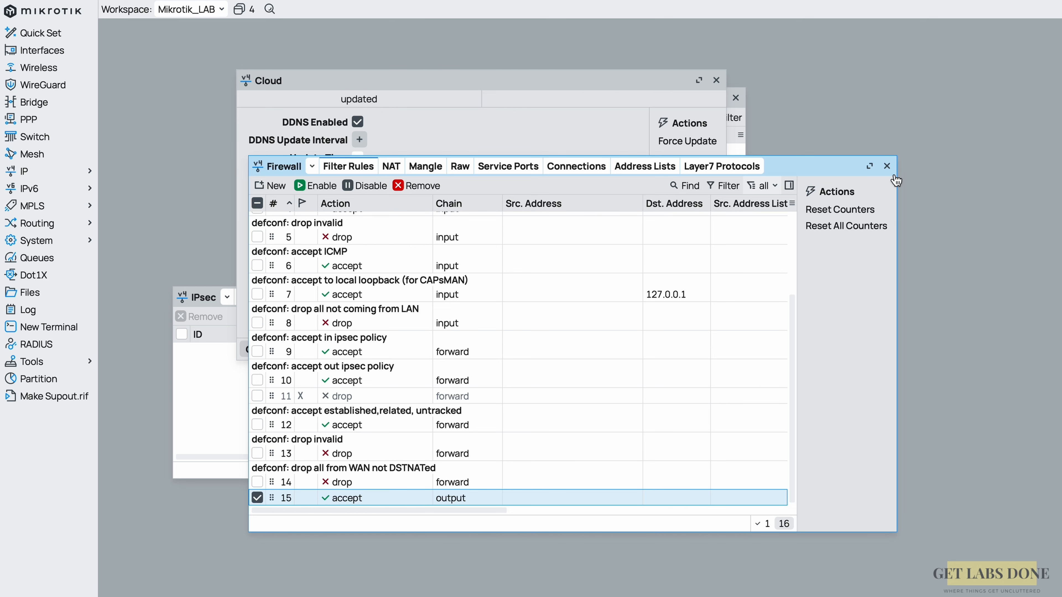
{"action": "left_click", "coordinate": [887, 167]}
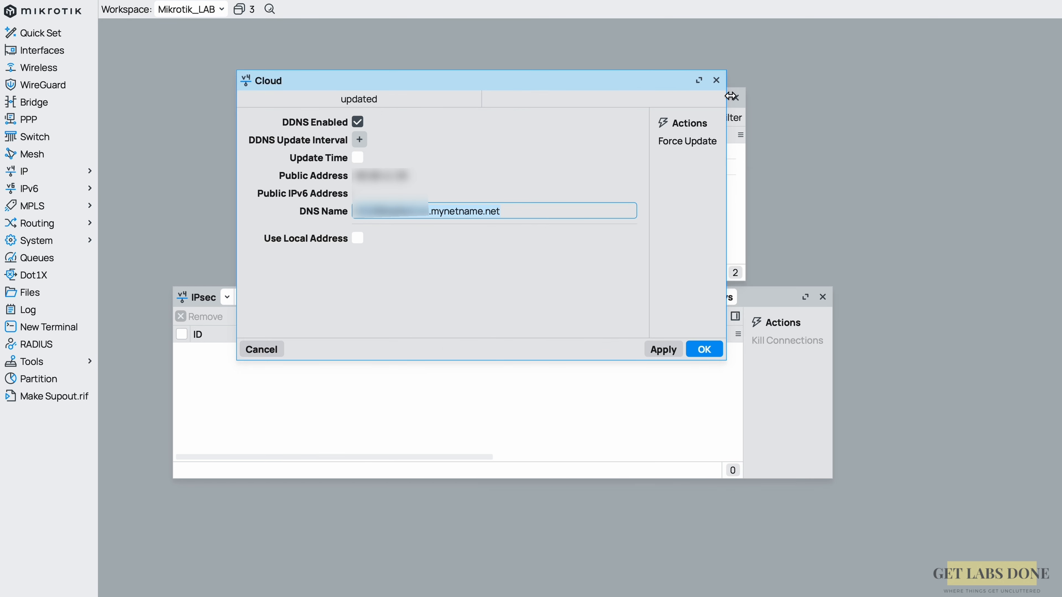
{"action": "key", "text": "Escape"}
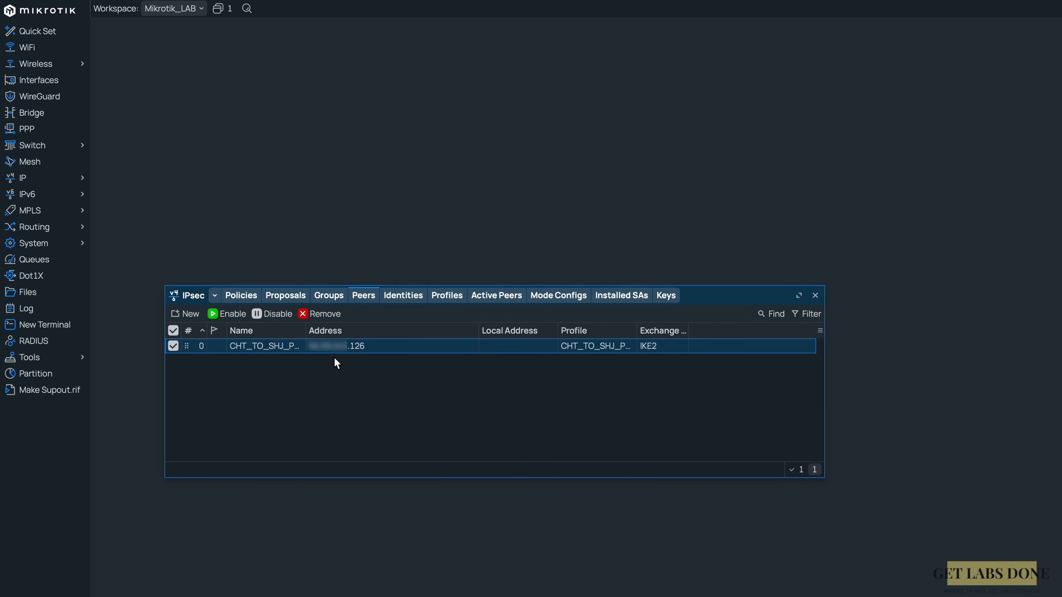
- Set the remote router's CHT_TO_SHJ_PEER address to the copied mynetname.net DNS name, save, and view the IPsec active peers
{"action": "left_click", "coordinate": [487, 301]}
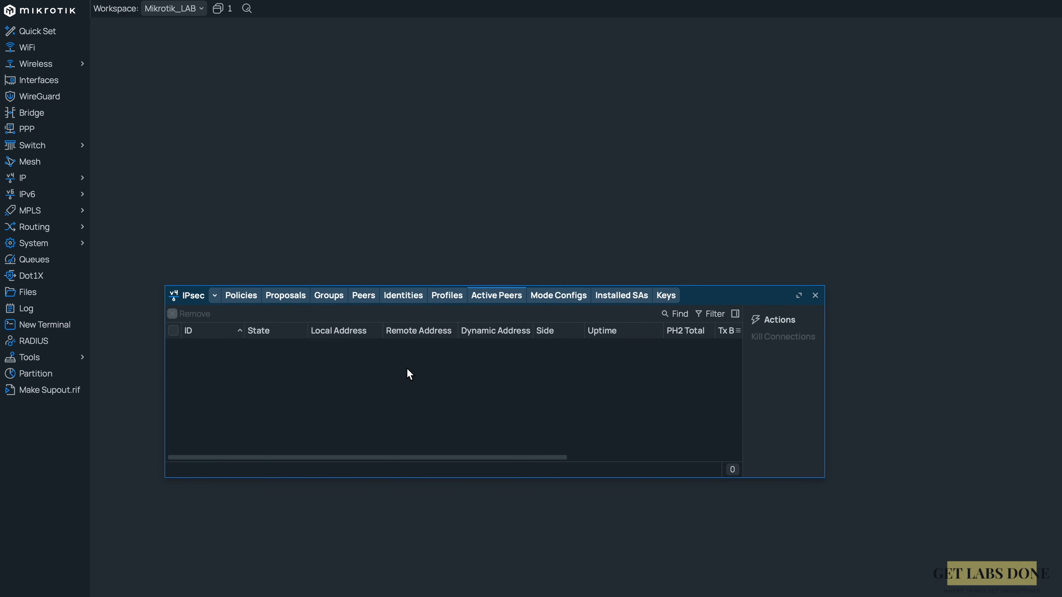
{"action": "left_click", "coordinate": [373, 298]}
{"action": "double_click", "coordinate": [367, 346]}
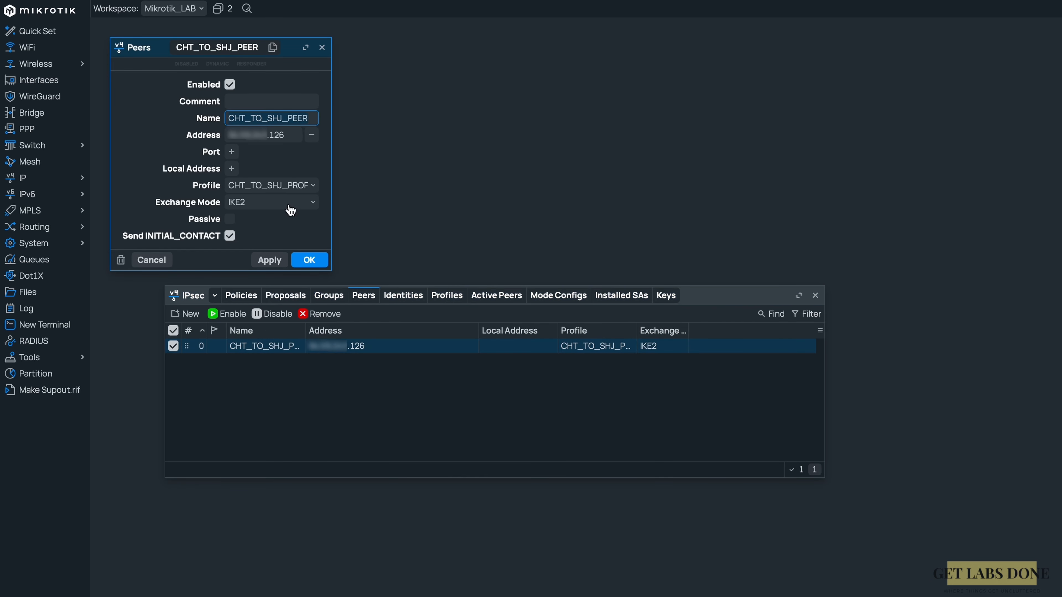
{"action": "left_click", "coordinate": [294, 135]}
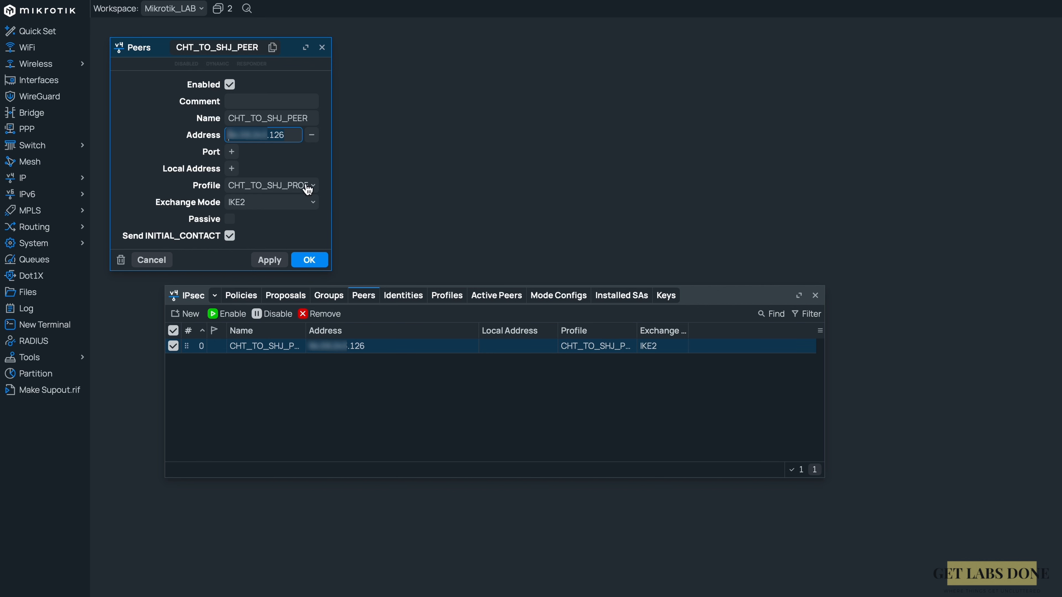
{"action": "key", "text": "ctrl+v"}
{"action": "left_click", "coordinate": [313, 272]}
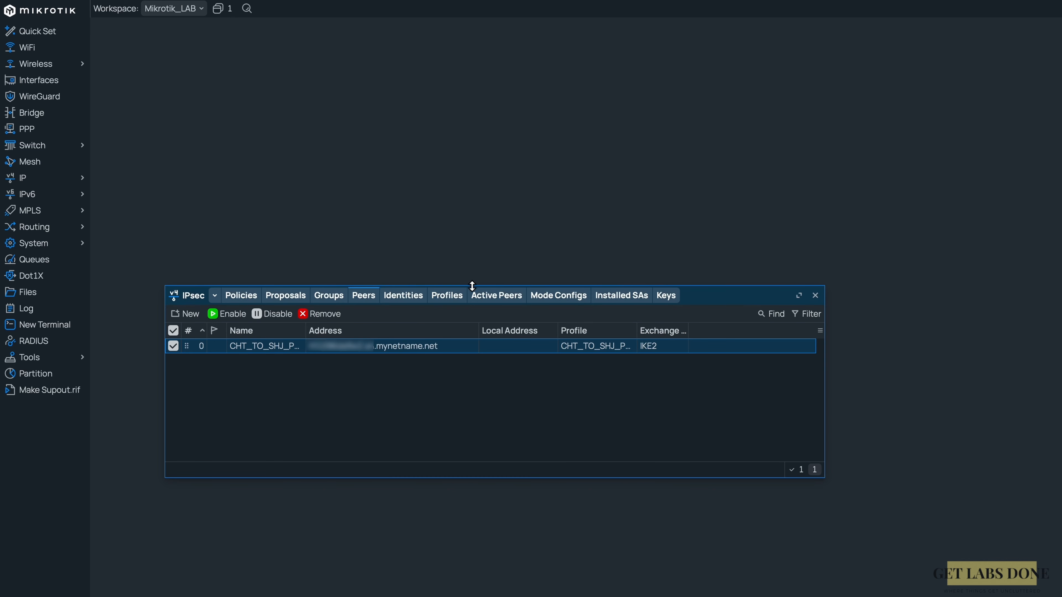
{"action": "left_click", "coordinate": [482, 296]}
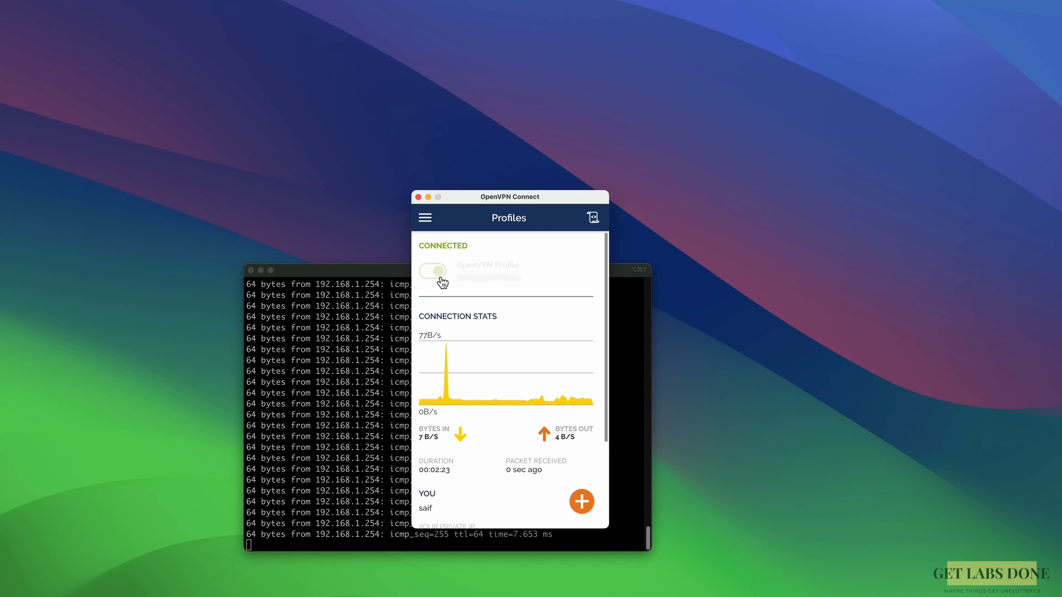
- Disconnect and reconnect the OpenVPN Profile in OpenVPN Connect, and restore the WinBox session with the router's IP address list open
{"action": "left_click", "coordinate": [435, 272]}
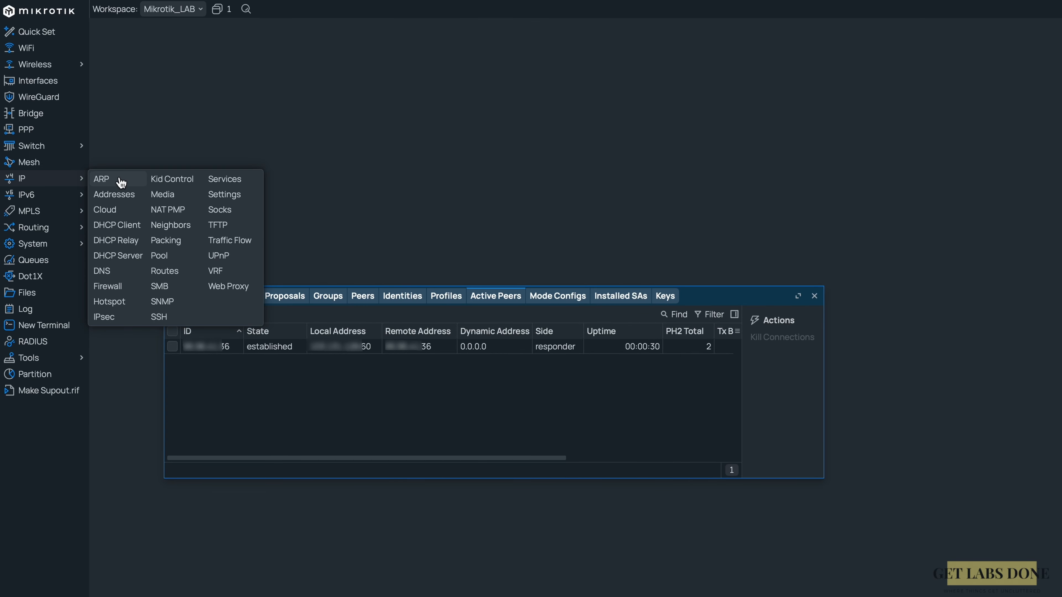
{"action": "left_click", "coordinate": [135, 199]}
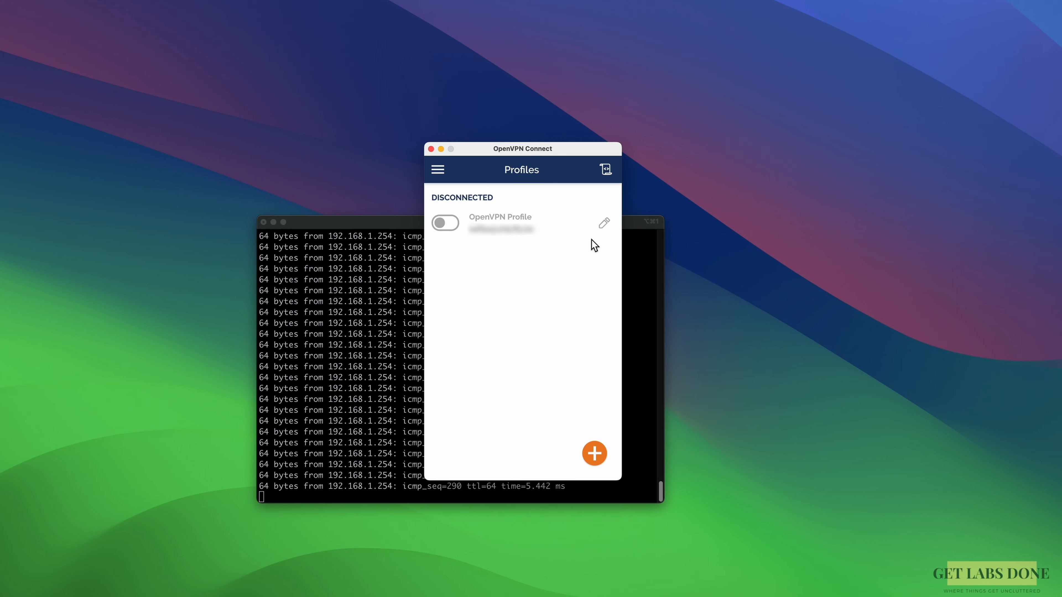
{"action": "left_click", "coordinate": [438, 224]}
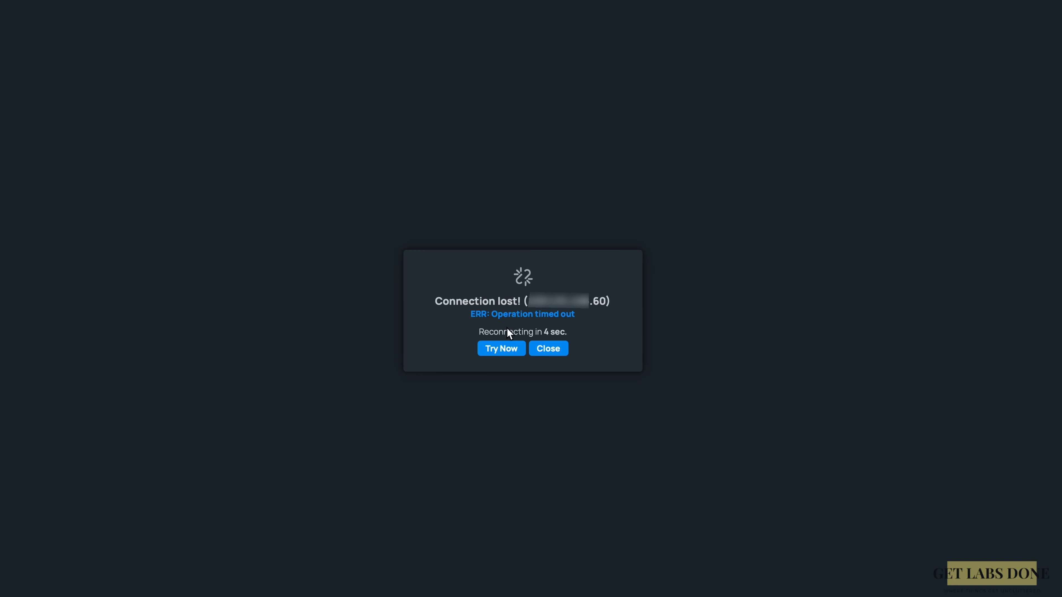
{"action": "left_click", "coordinate": [511, 354]}
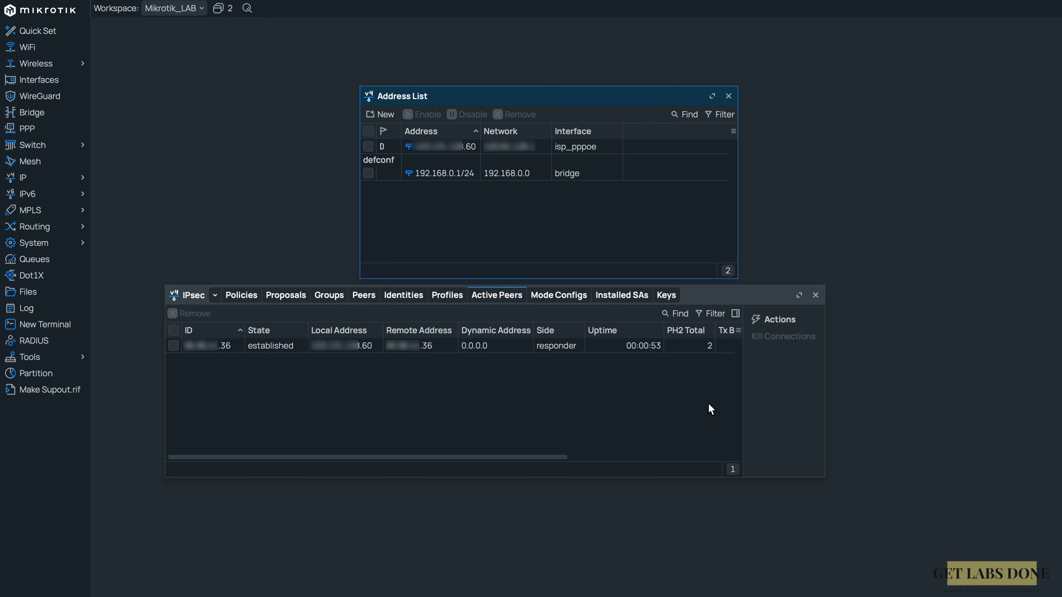
- Rename the list of the shj_ip firewall address list entry to shj_dyndns
{"action": "left_click", "coordinate": [68, 182]}
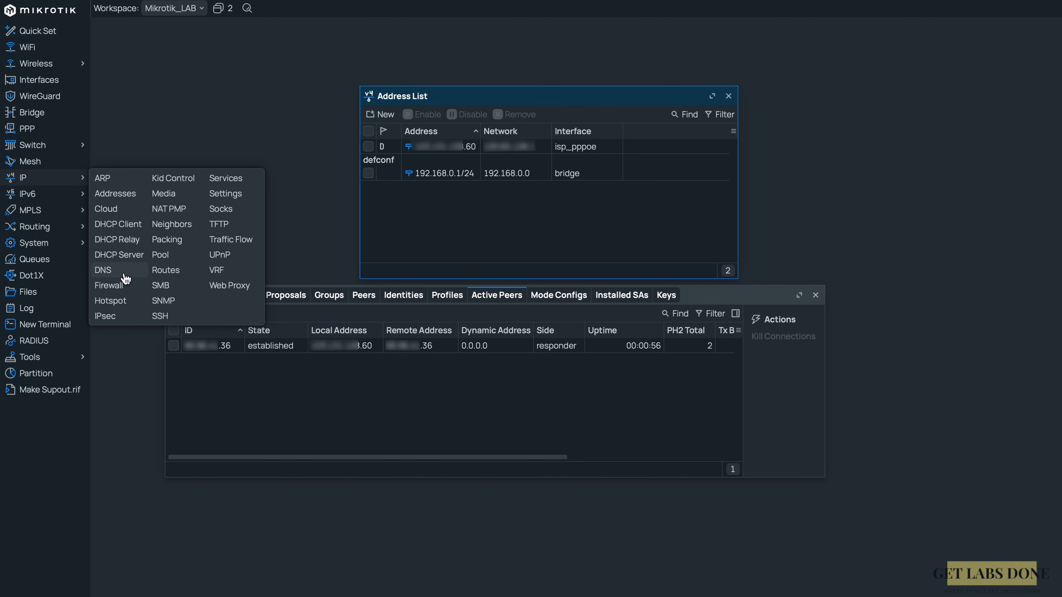
{"action": "left_click", "coordinate": [110, 285]}
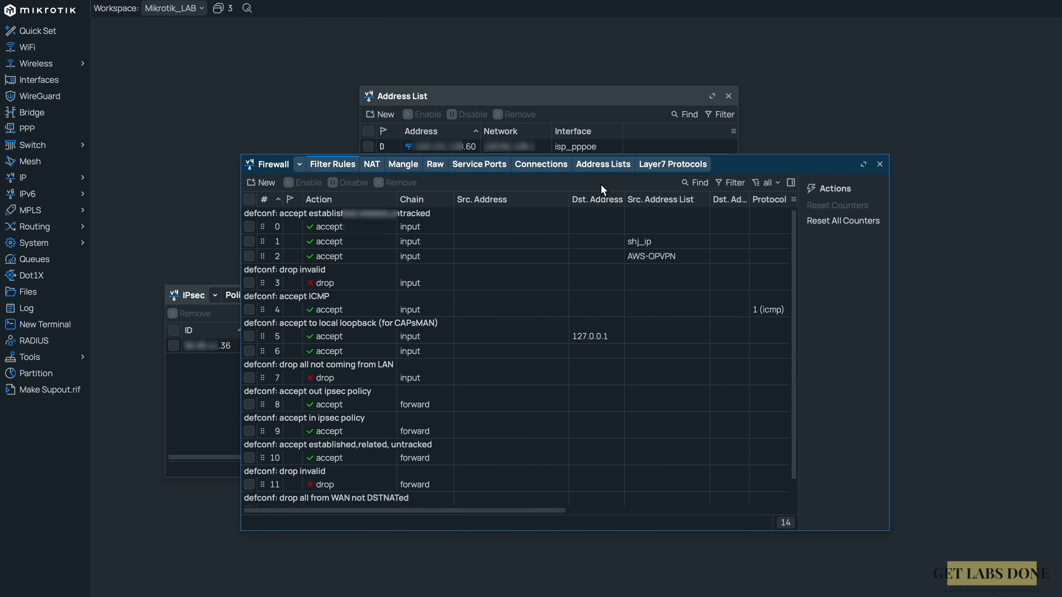
{"action": "left_click", "coordinate": [619, 167]}
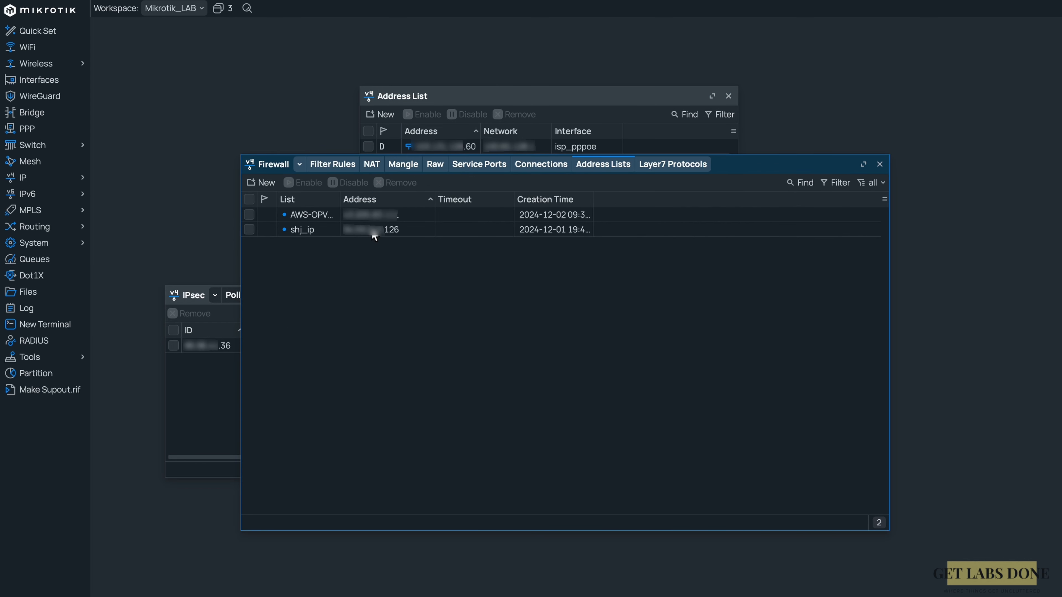
{"action": "double_click", "coordinate": [339, 229]}
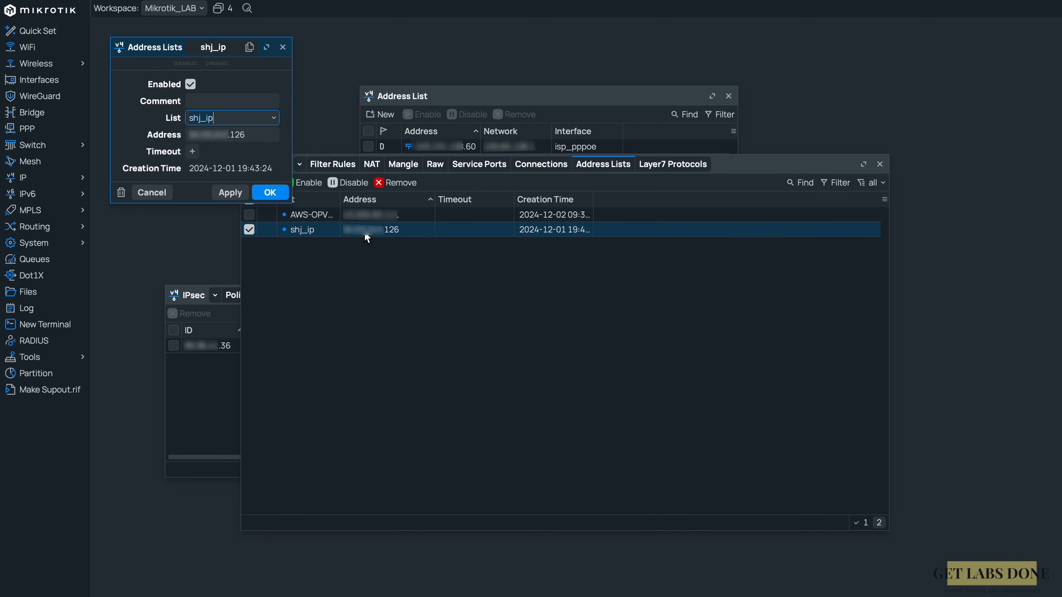
{"action": "left_click", "coordinate": [236, 115]}
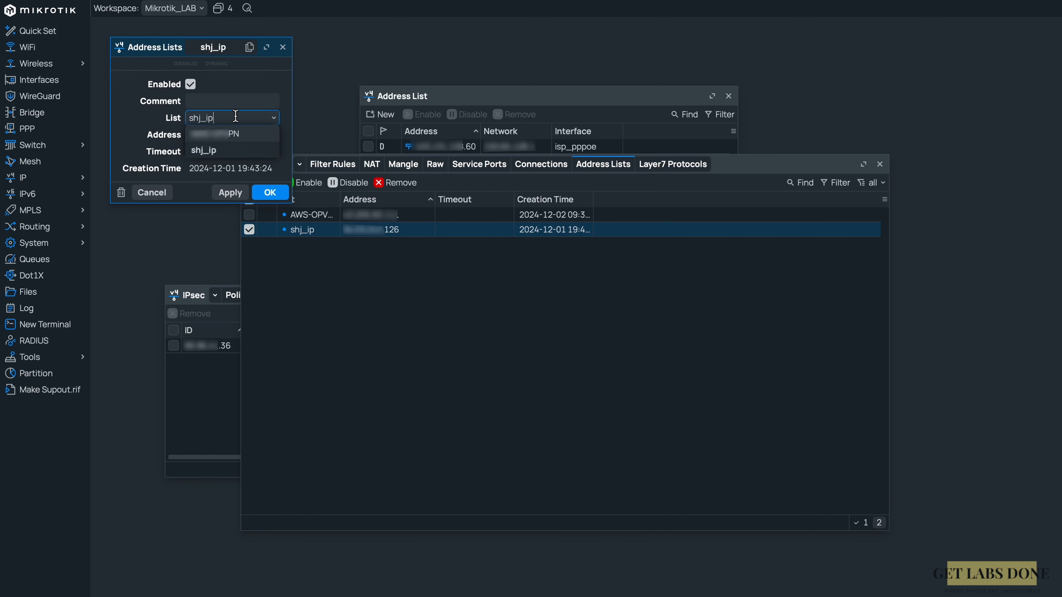
{"action": "key", "text": "BackSpace"}
{"action": "key", "text": "BackSpace"}
{"action": "type", "text": "dyndns"}
{"action": "left_click", "coordinate": [135, 124]}
- Replace the entry's address with the copied mynetname.net DNS name and save it
{"action": "left_click", "coordinate": [242, 136]}
{"action": "key", "text": "ctrl+a"}
{"action": "key", "text": "ctrl+v"}
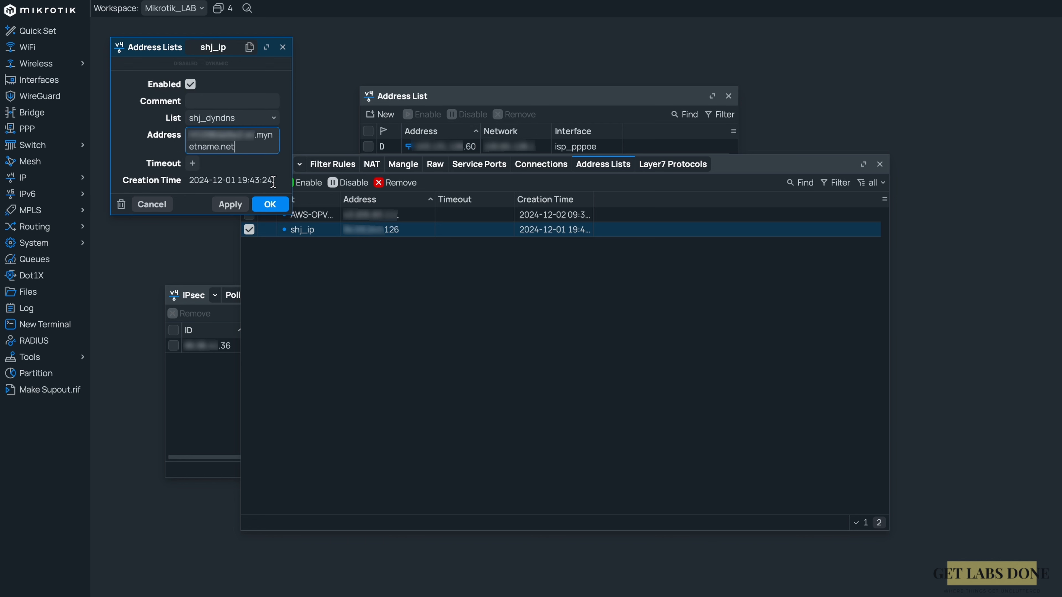
{"action": "left_click", "coordinate": [270, 204]}
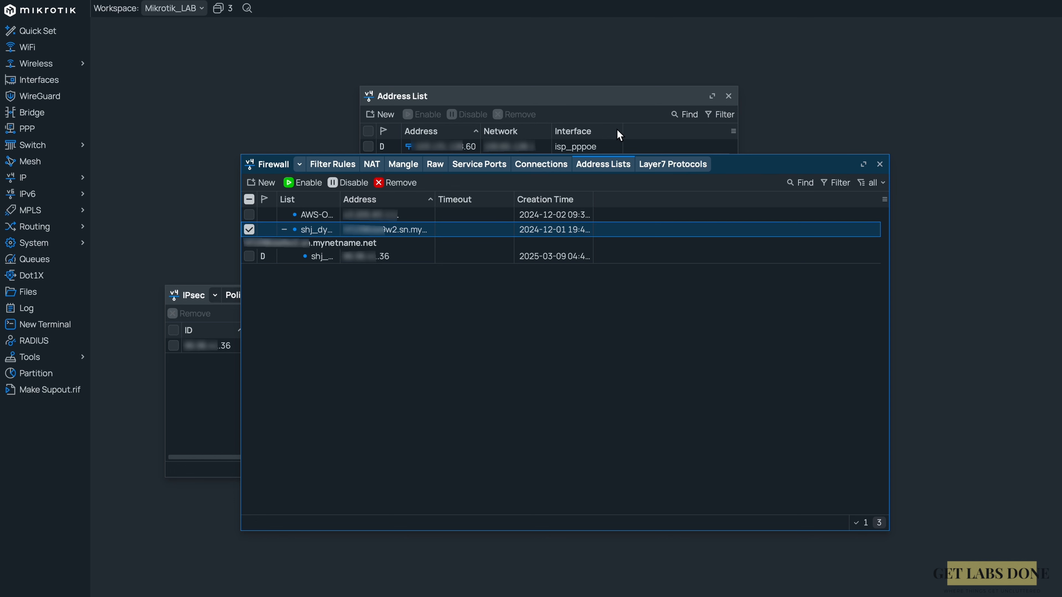
- Change the source address list of the shj_ip input filter rule to shj_dyndns and save the rule
{"action": "left_click", "coordinate": [608, 102]}
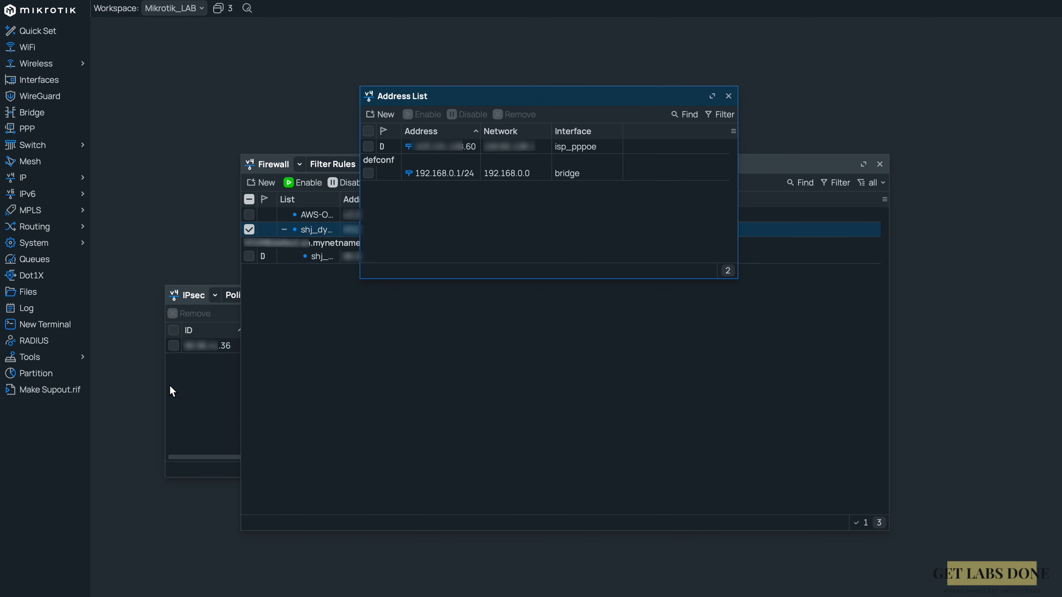
{"action": "left_click", "coordinate": [281, 162]}
{"action": "left_click", "coordinate": [334, 166]}
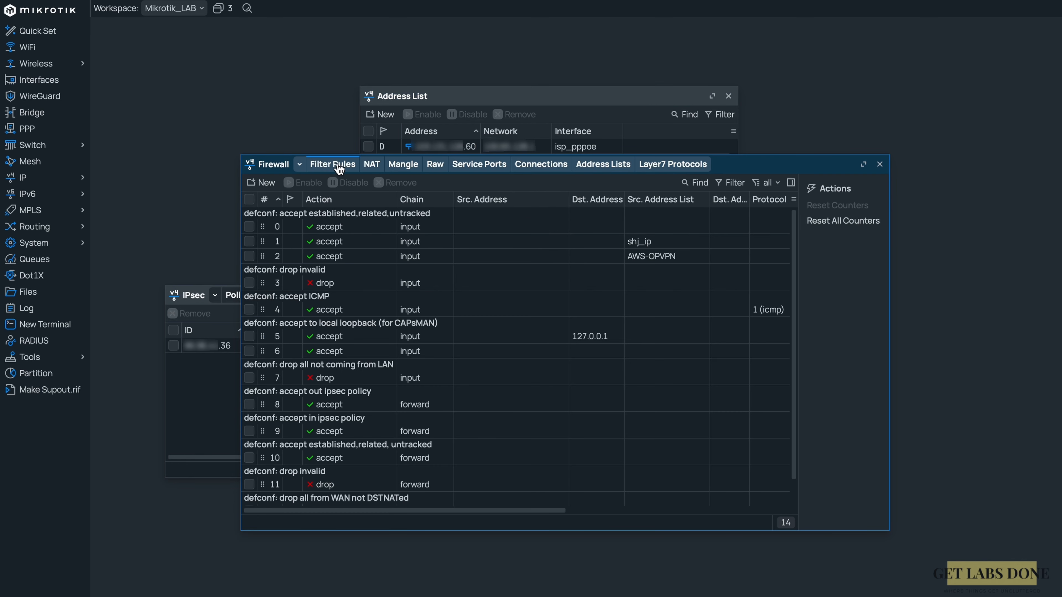
{"action": "double_click", "coordinate": [627, 242]}
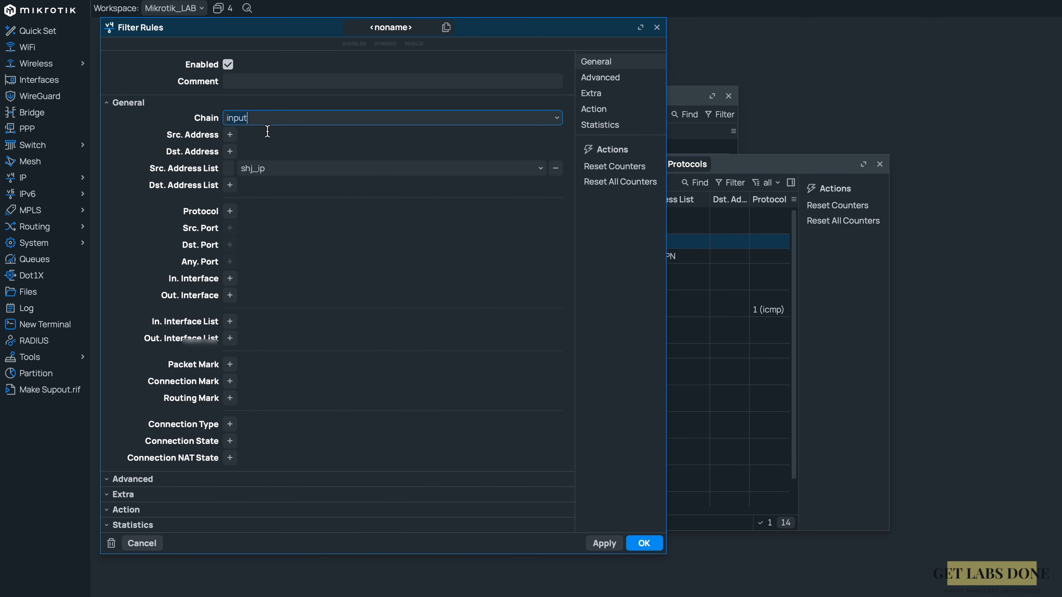
{"action": "left_click", "coordinate": [540, 169]}
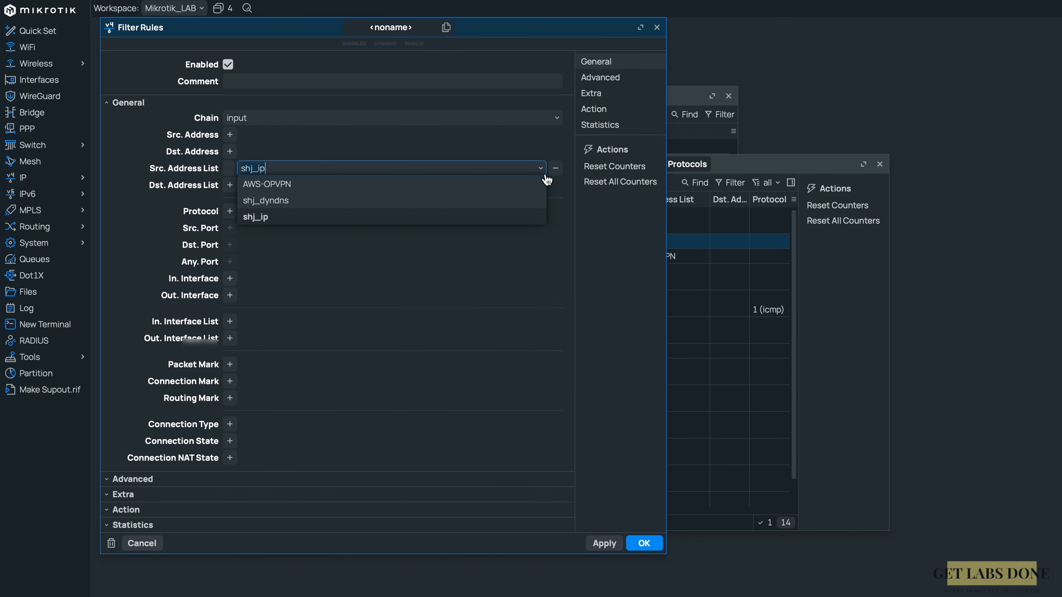
{"action": "left_click", "coordinate": [315, 200]}
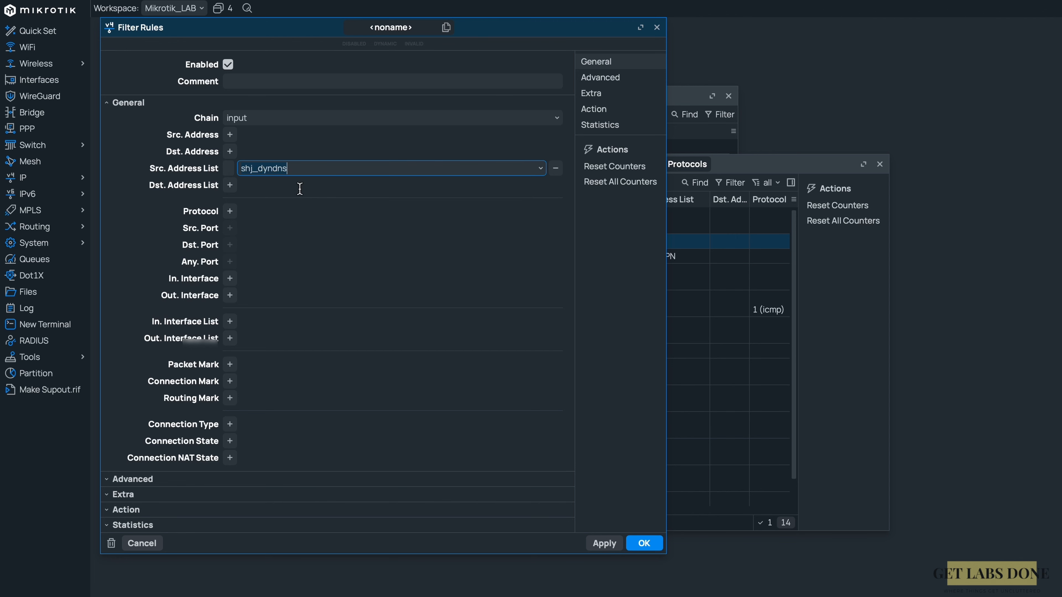
{"action": "left_click", "coordinate": [646, 544]}
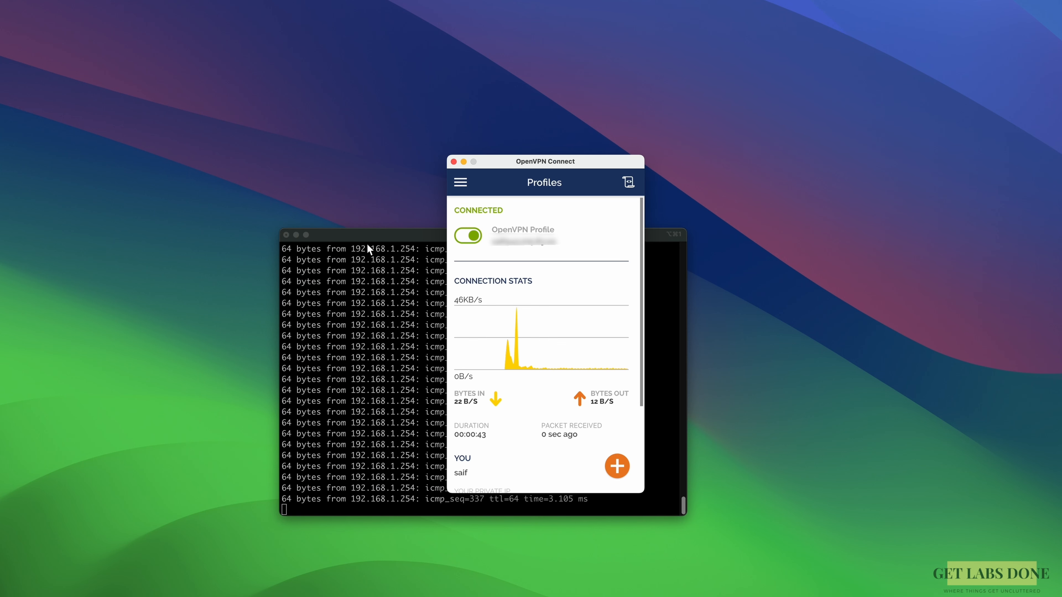
- Disconnect the OpenVPN Profile in OpenVPN Connect, and close the Address List, Firewall and IPsec windows in WinBox
{"action": "left_click", "coordinate": [464, 236]}
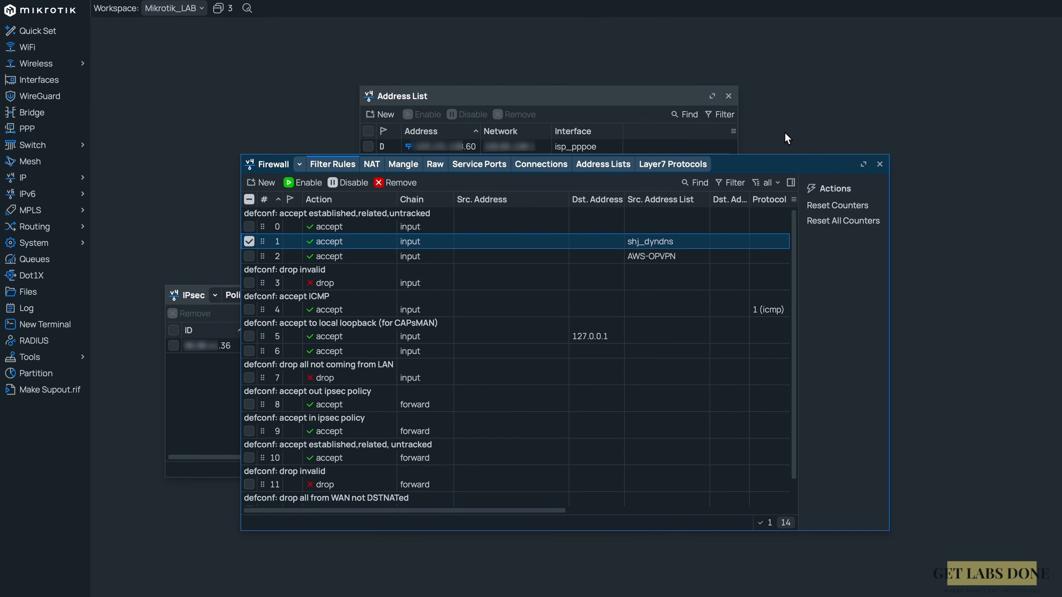
{"action": "left_click", "coordinate": [622, 105]}
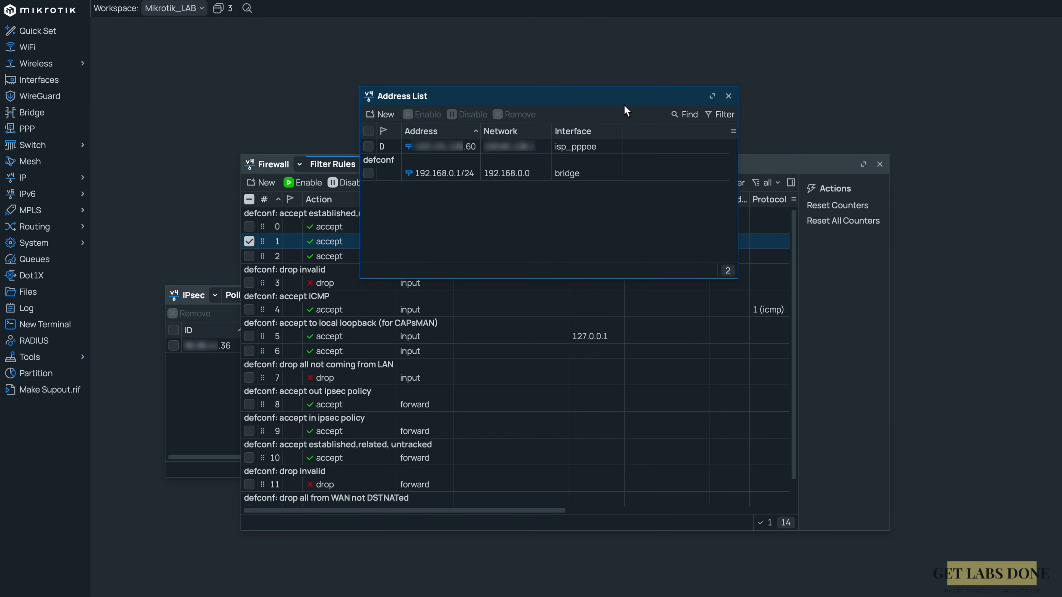
{"action": "left_click", "coordinate": [729, 97]}
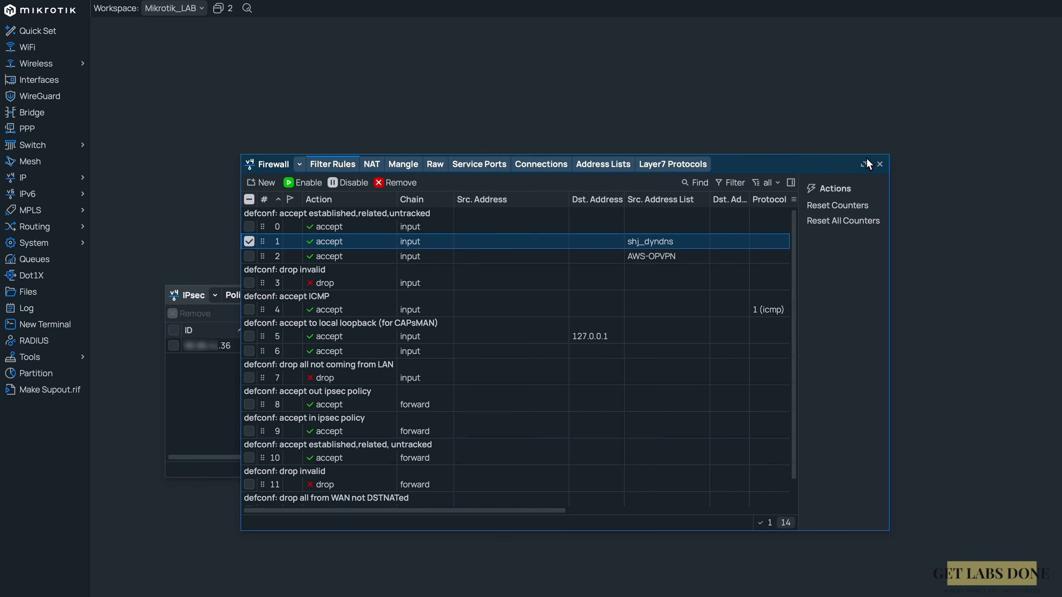
{"action": "left_click", "coordinate": [880, 164]}
{"action": "left_click", "coordinate": [815, 294]}
- Reopen the router's IP address list and check the IPsec active peers alongside it
{"action": "left_click", "coordinate": [43, 185]}
{"action": "left_click", "coordinate": [112, 194]}
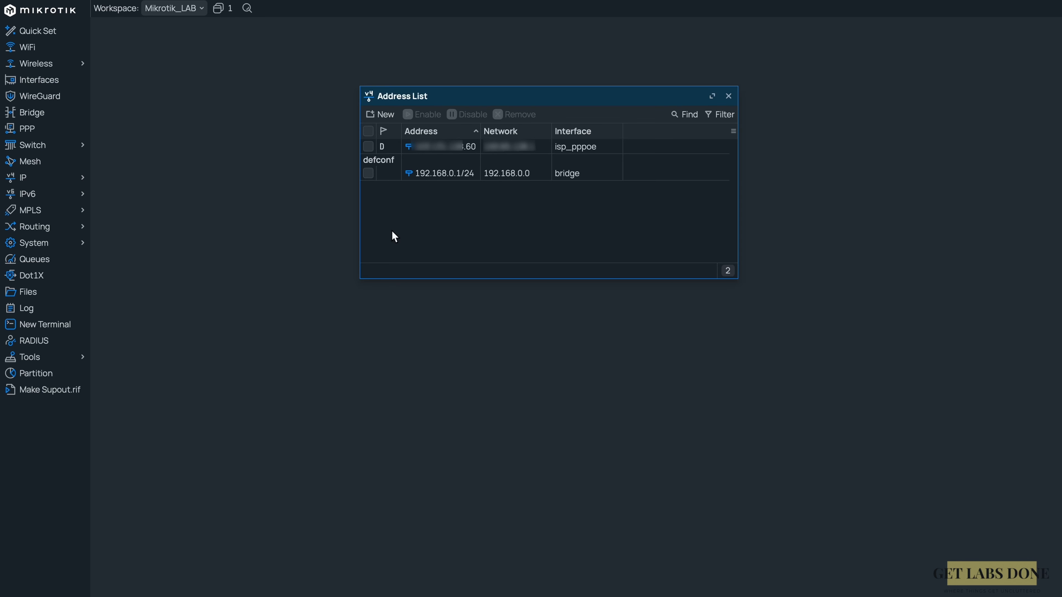
{"action": "left_click", "coordinate": [81, 178]}
{"action": "left_click", "coordinate": [131, 318]}
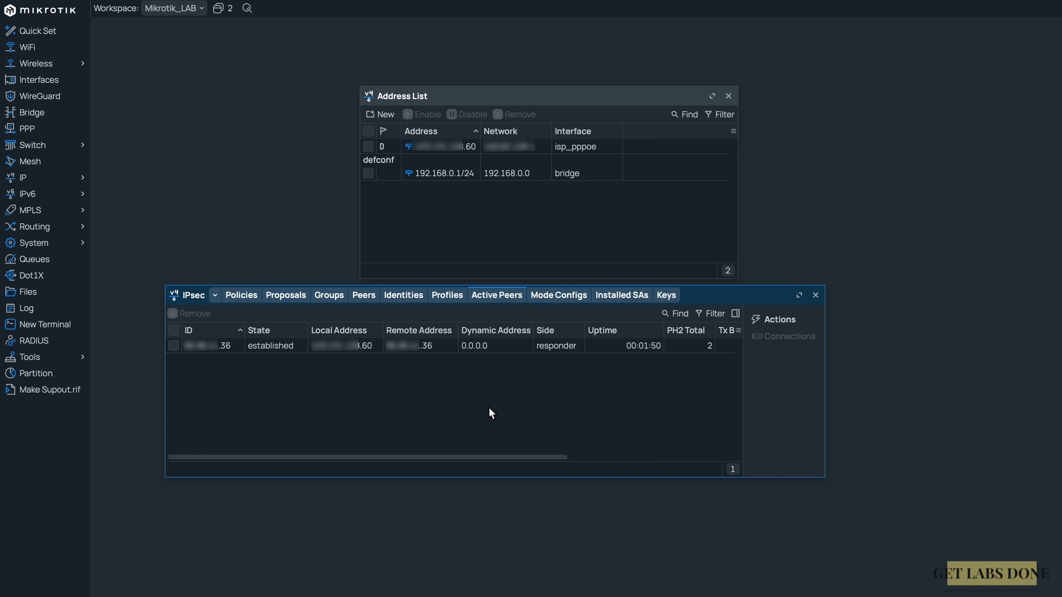
{"action": "left_click", "coordinate": [448, 296]}
{"action": "left_click", "coordinate": [512, 302]}
- Enable DDNS in the IP Cloud settings of the router with the isp_pppoe interface and retry the lost WinBox connection
{"action": "left_click", "coordinate": [59, 183]}
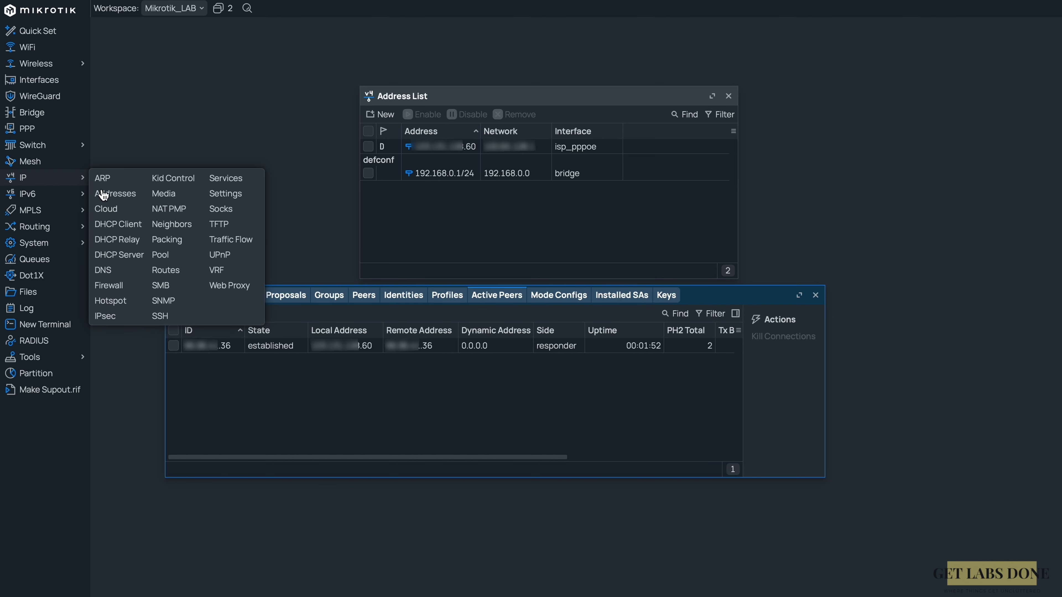
{"action": "left_click", "coordinate": [132, 208]}
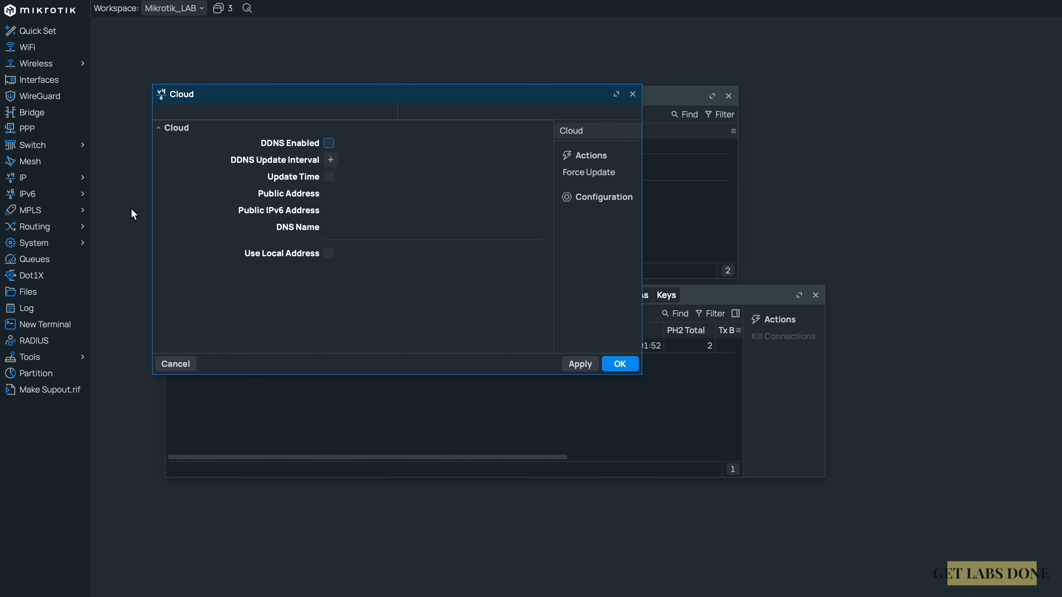
{"action": "left_click", "coordinate": [329, 143]}
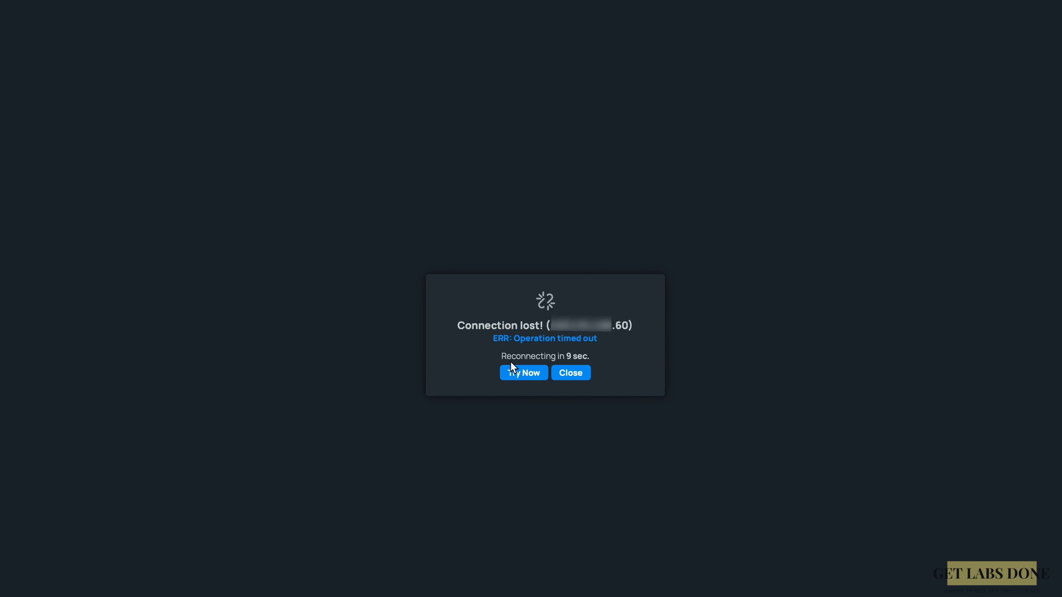
{"action": "left_click", "coordinate": [518, 374]}
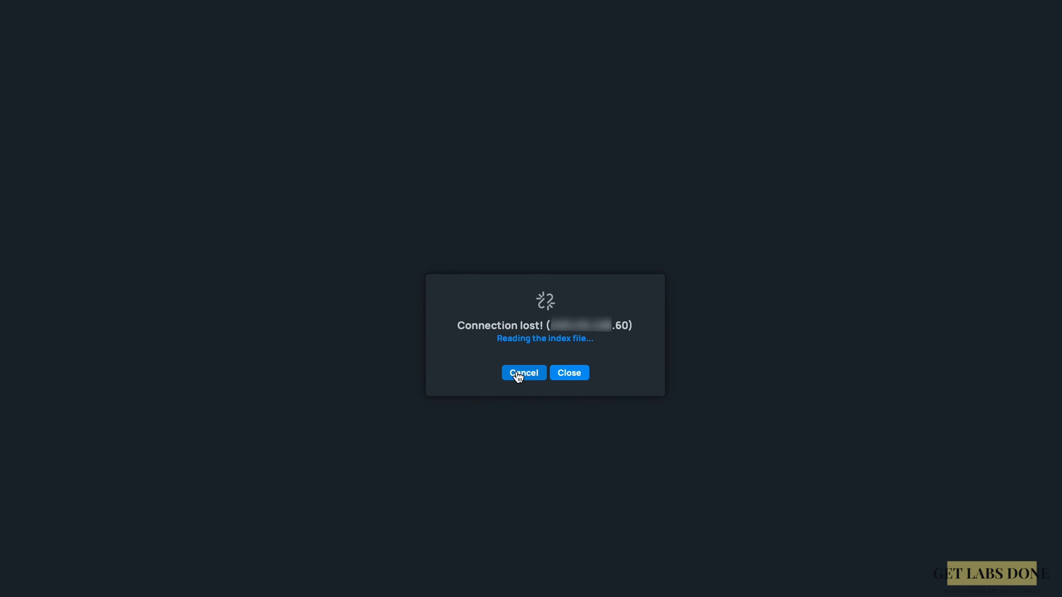